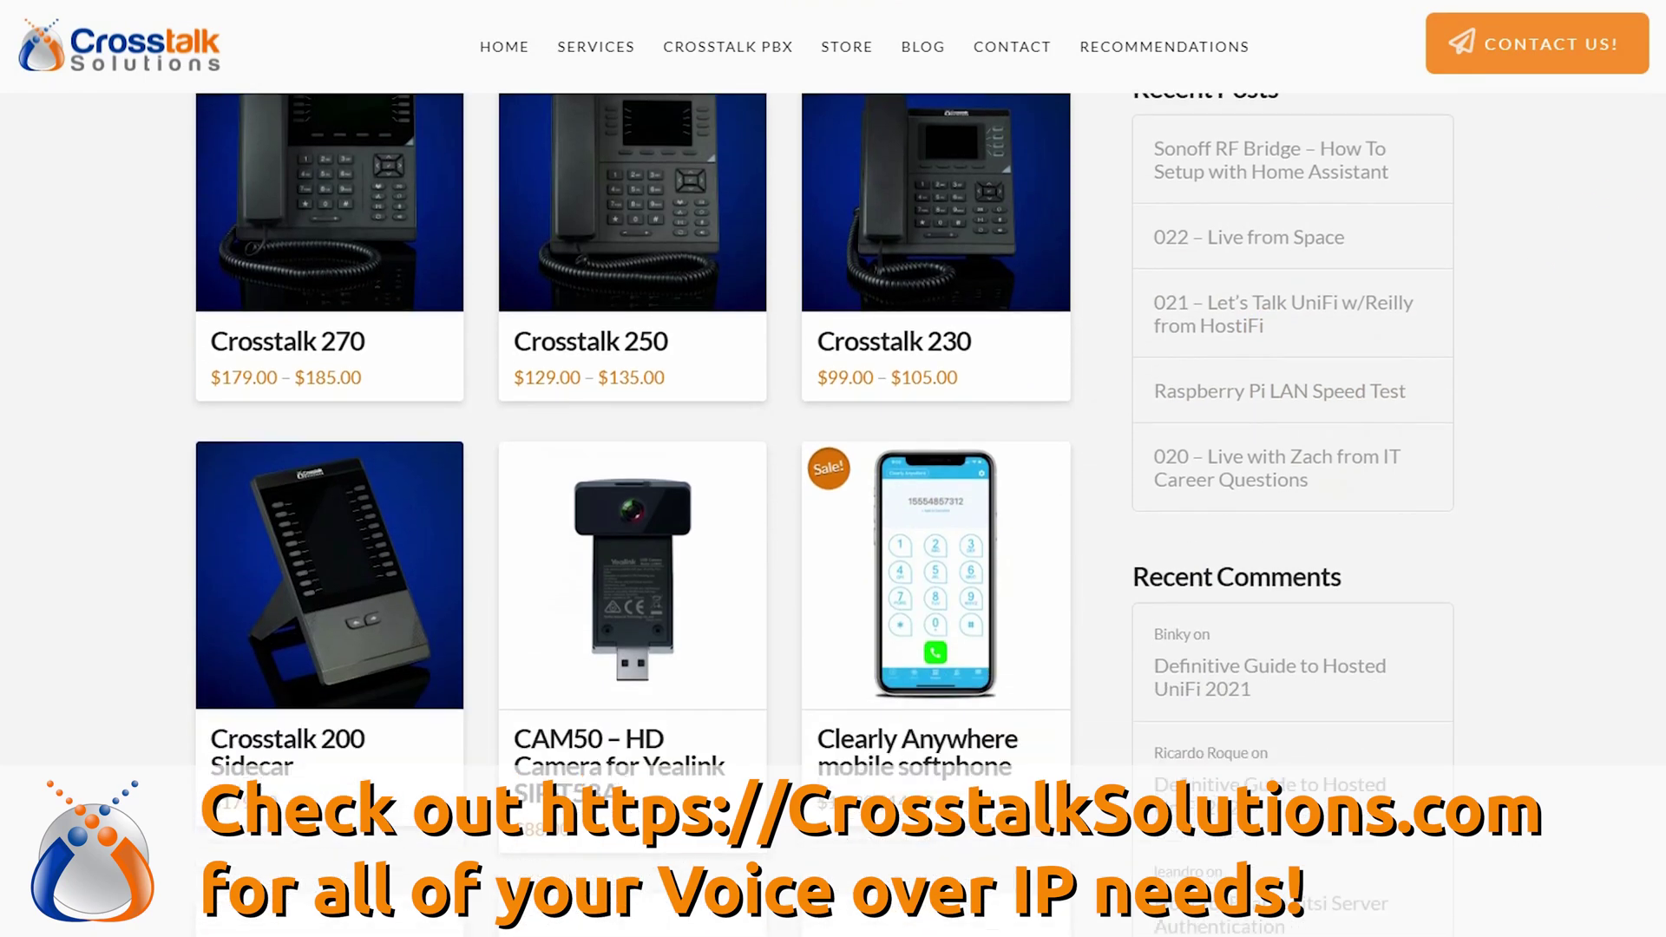
- Scroll down the store listings into the PBX Servers category to view models and prices
scroll(631, 434, down, 3)
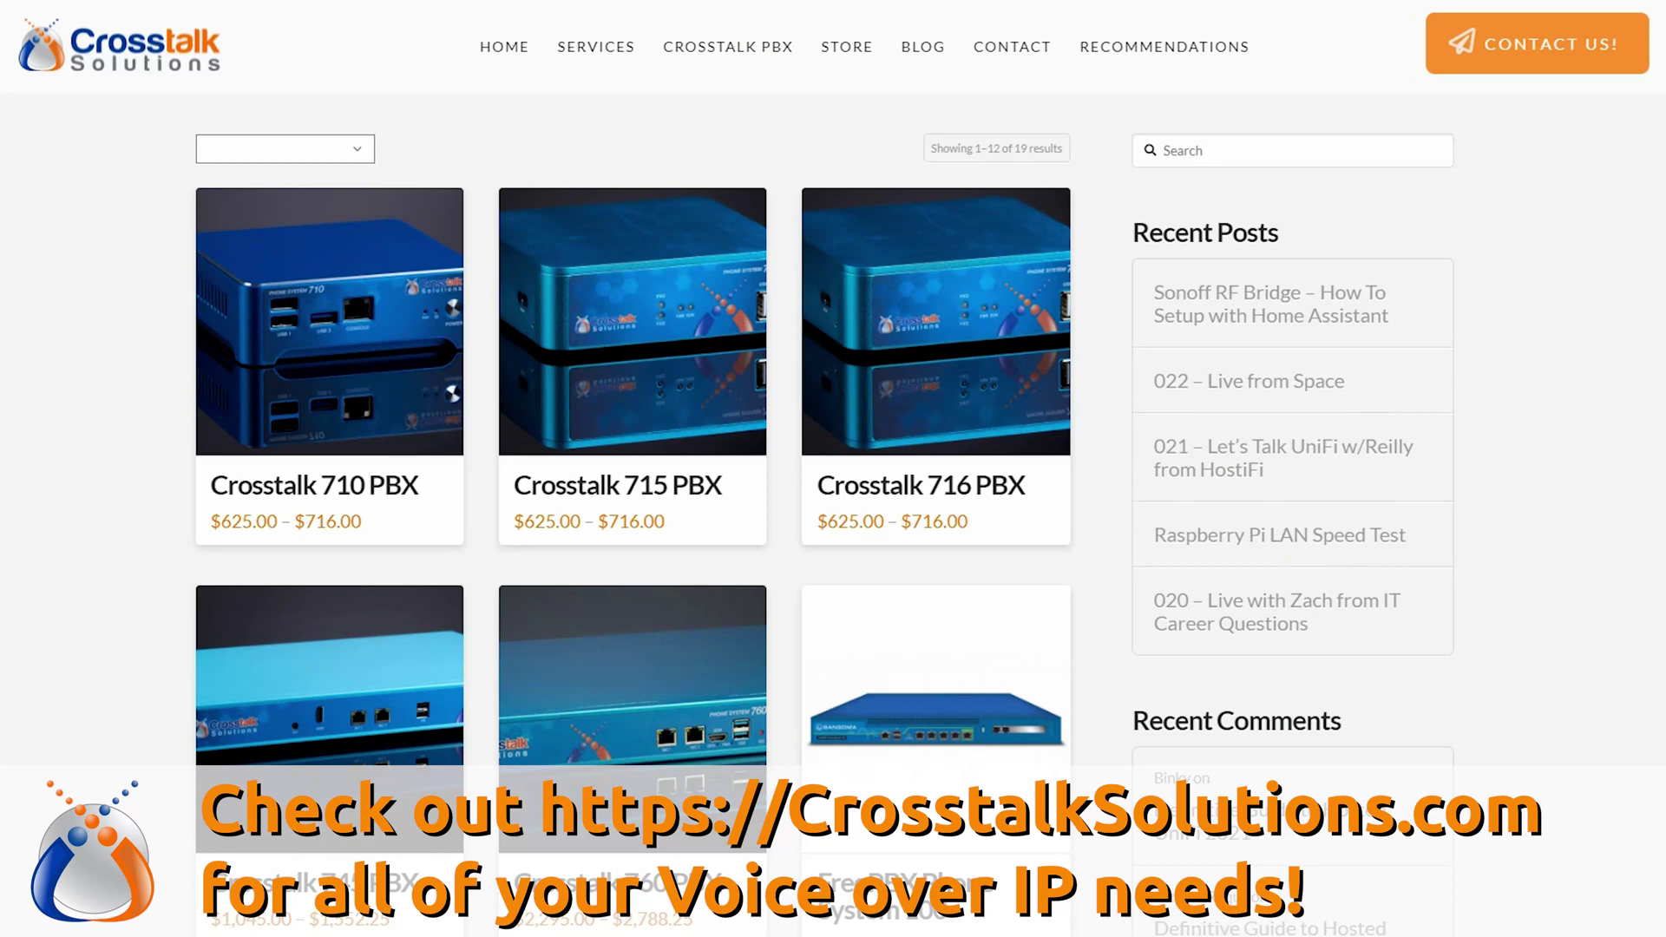
scroll(631, 434, down, 4)
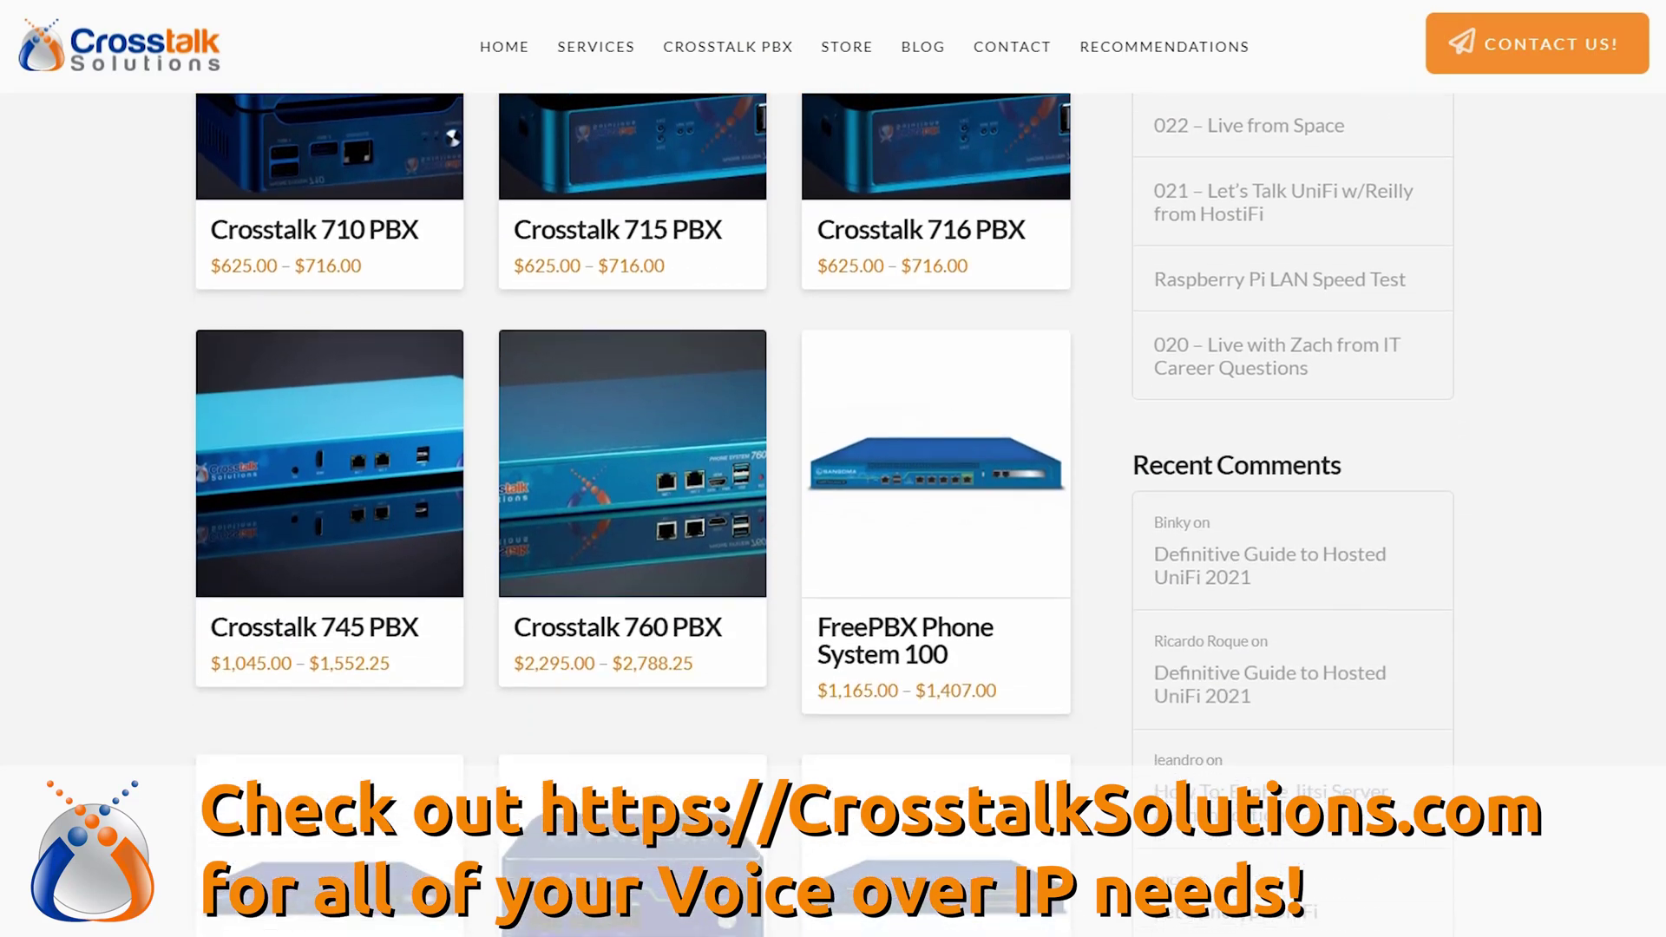
scroll(632, 434, down, 4)
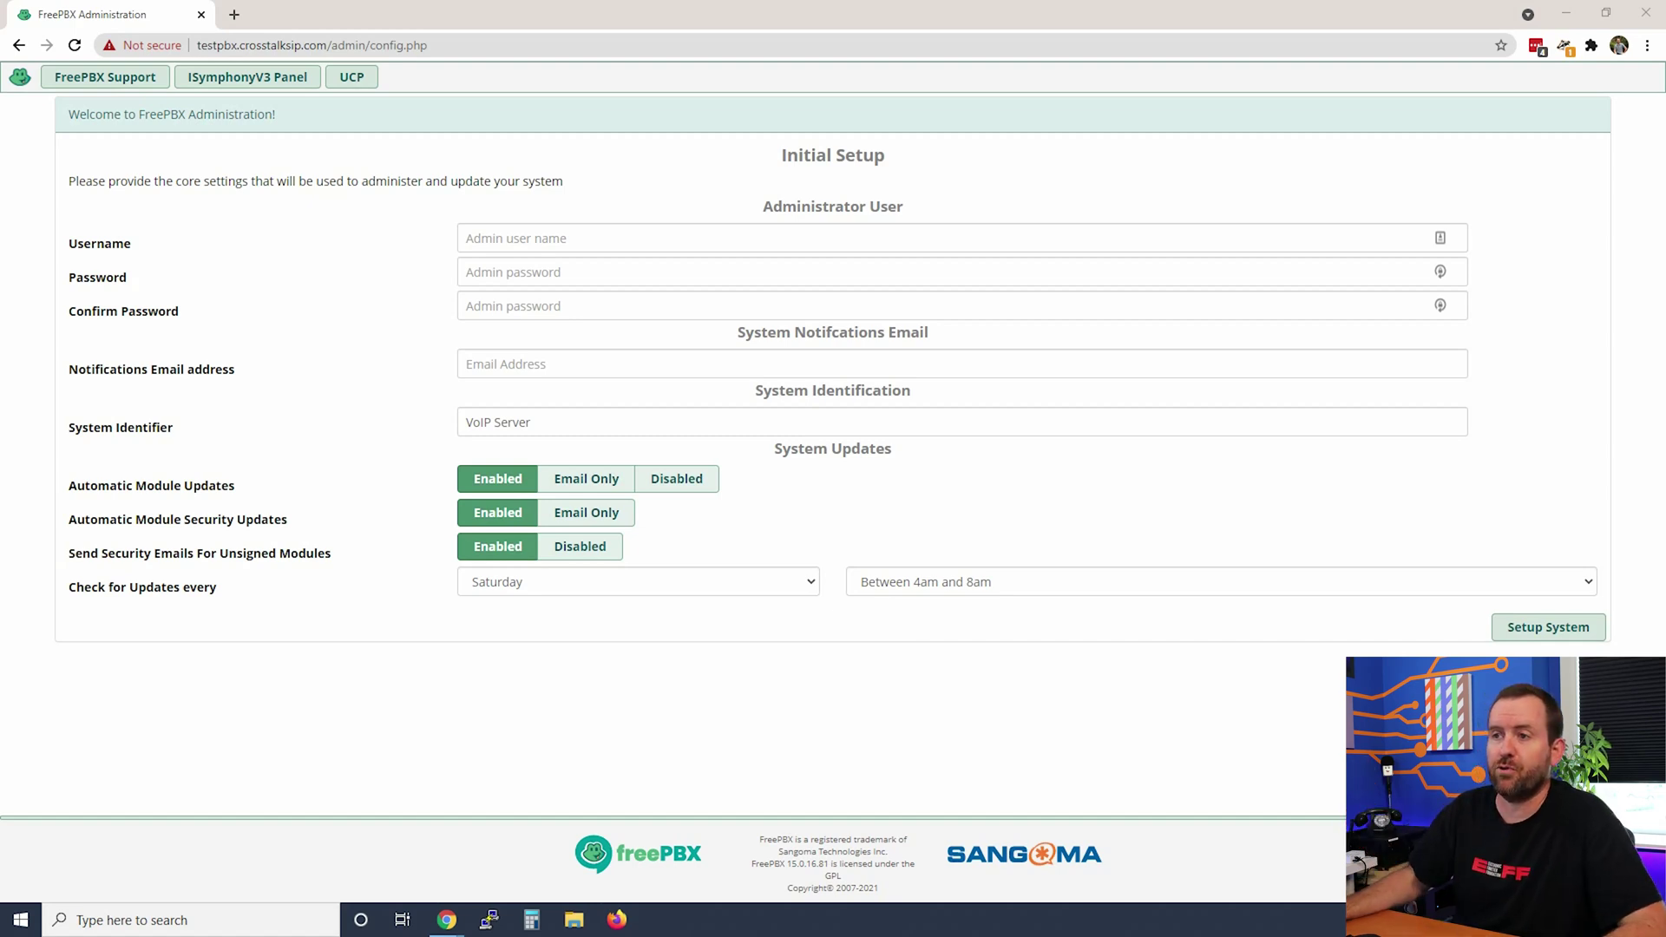
- Enter 'admin' as username, paste the password and confirmation, and paste the notifications email address
click(494, 237)
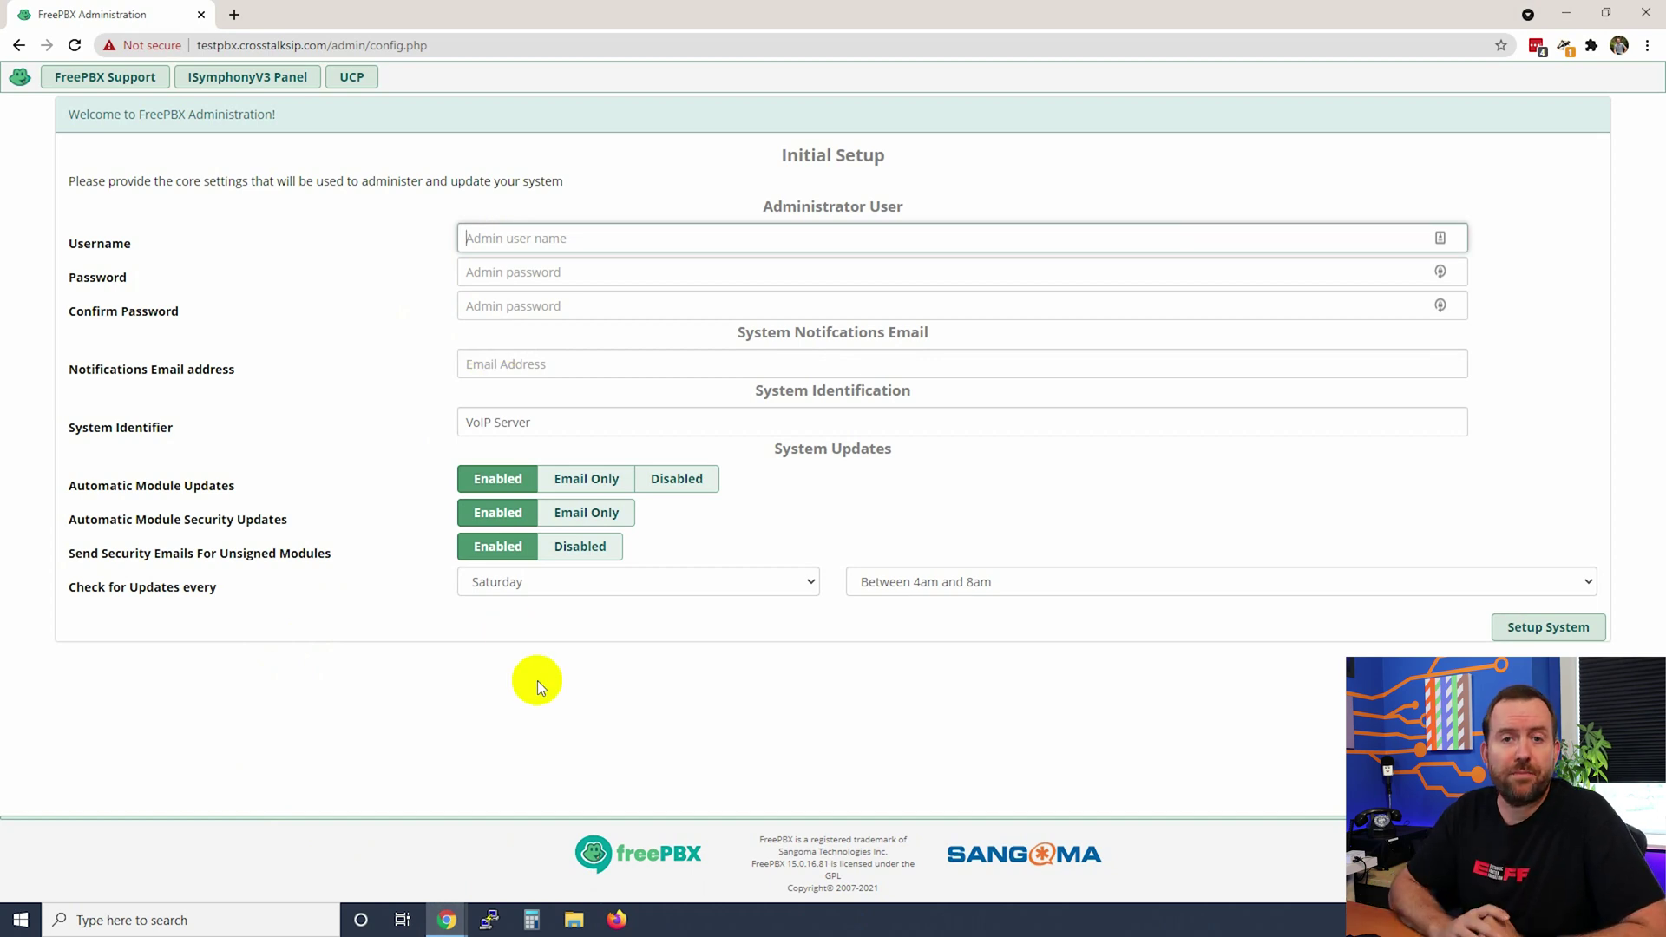
text(admin)
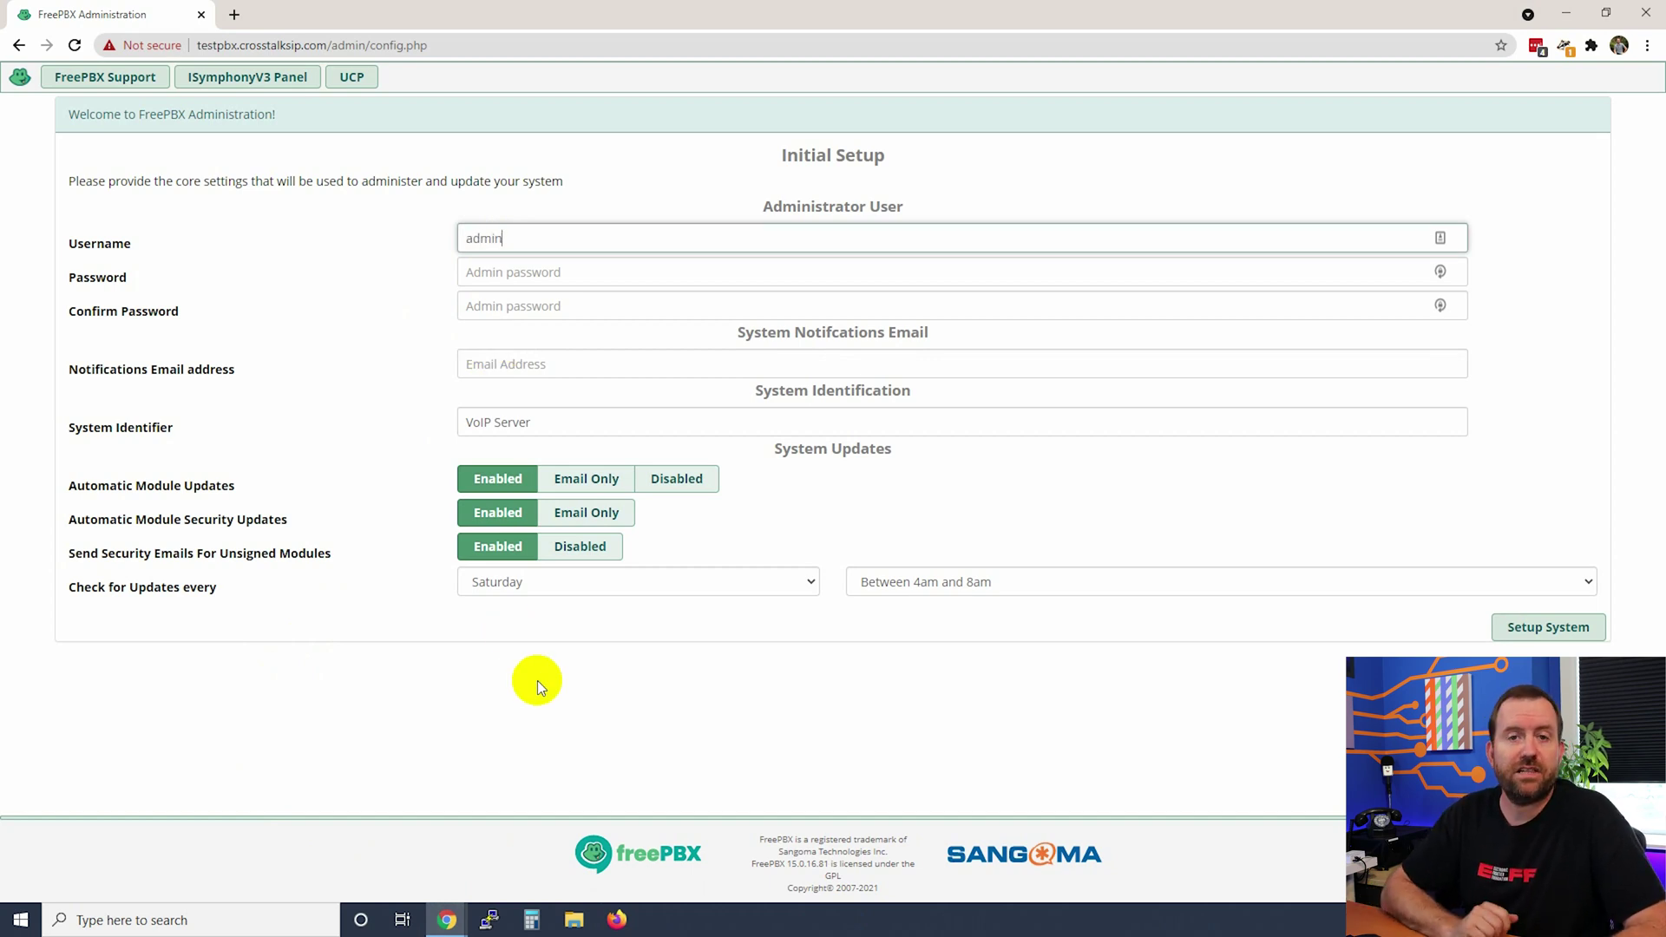
key(Tab)
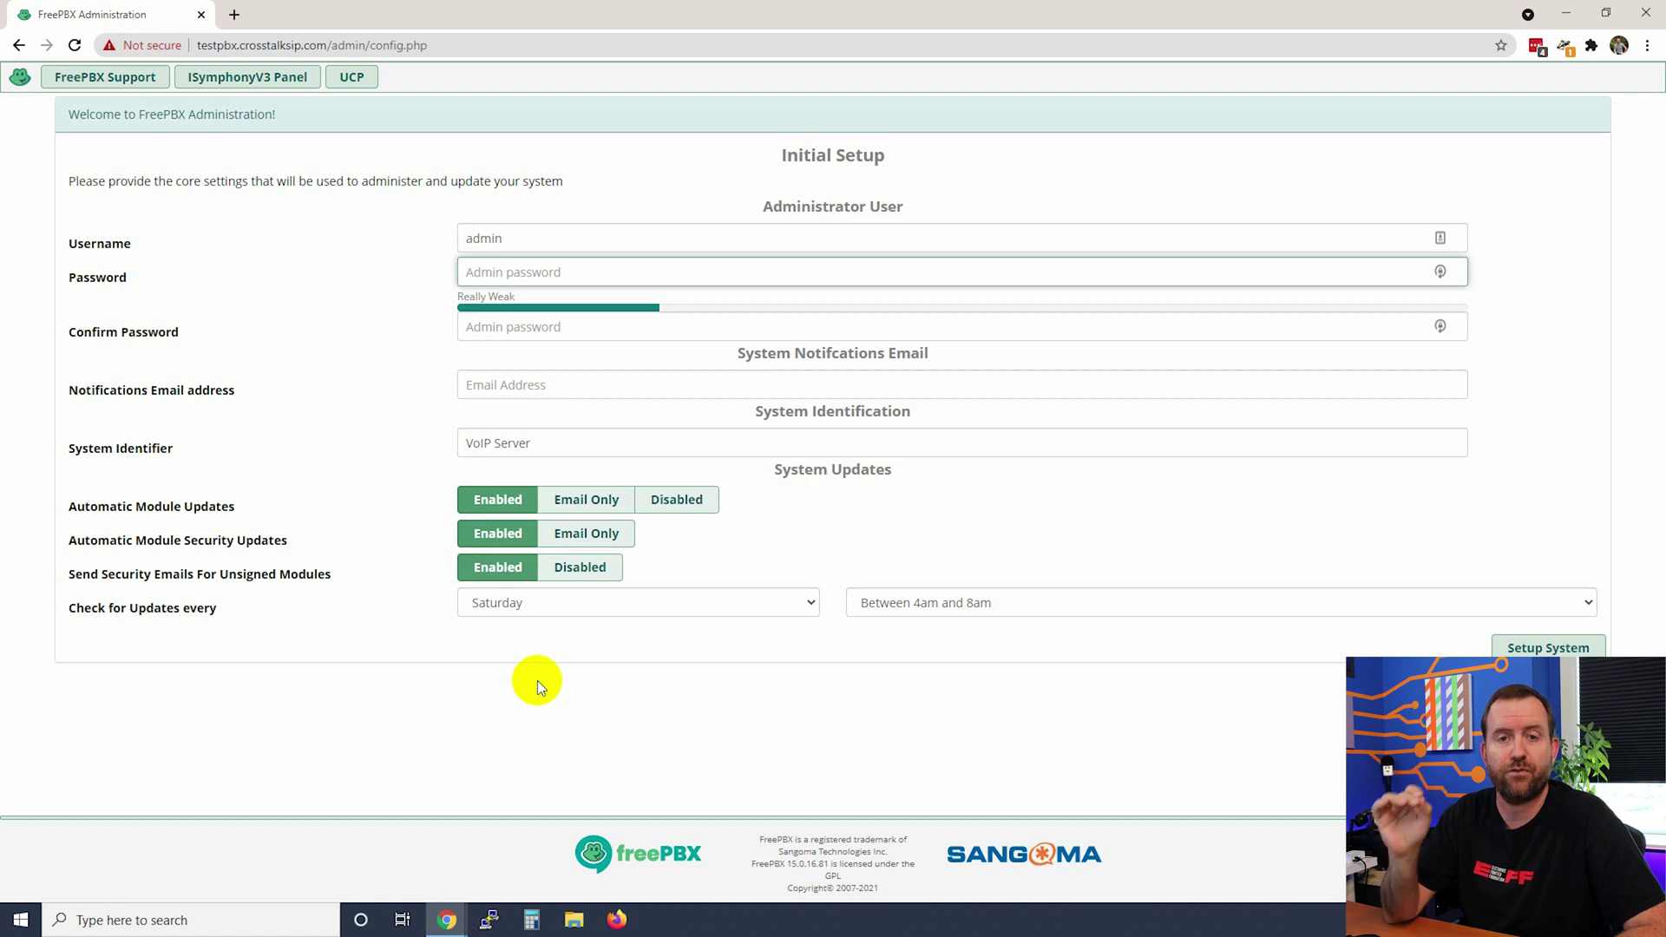
key(ctrl+v)
key(Tab)
key(ctrl+v)
key(Tab)
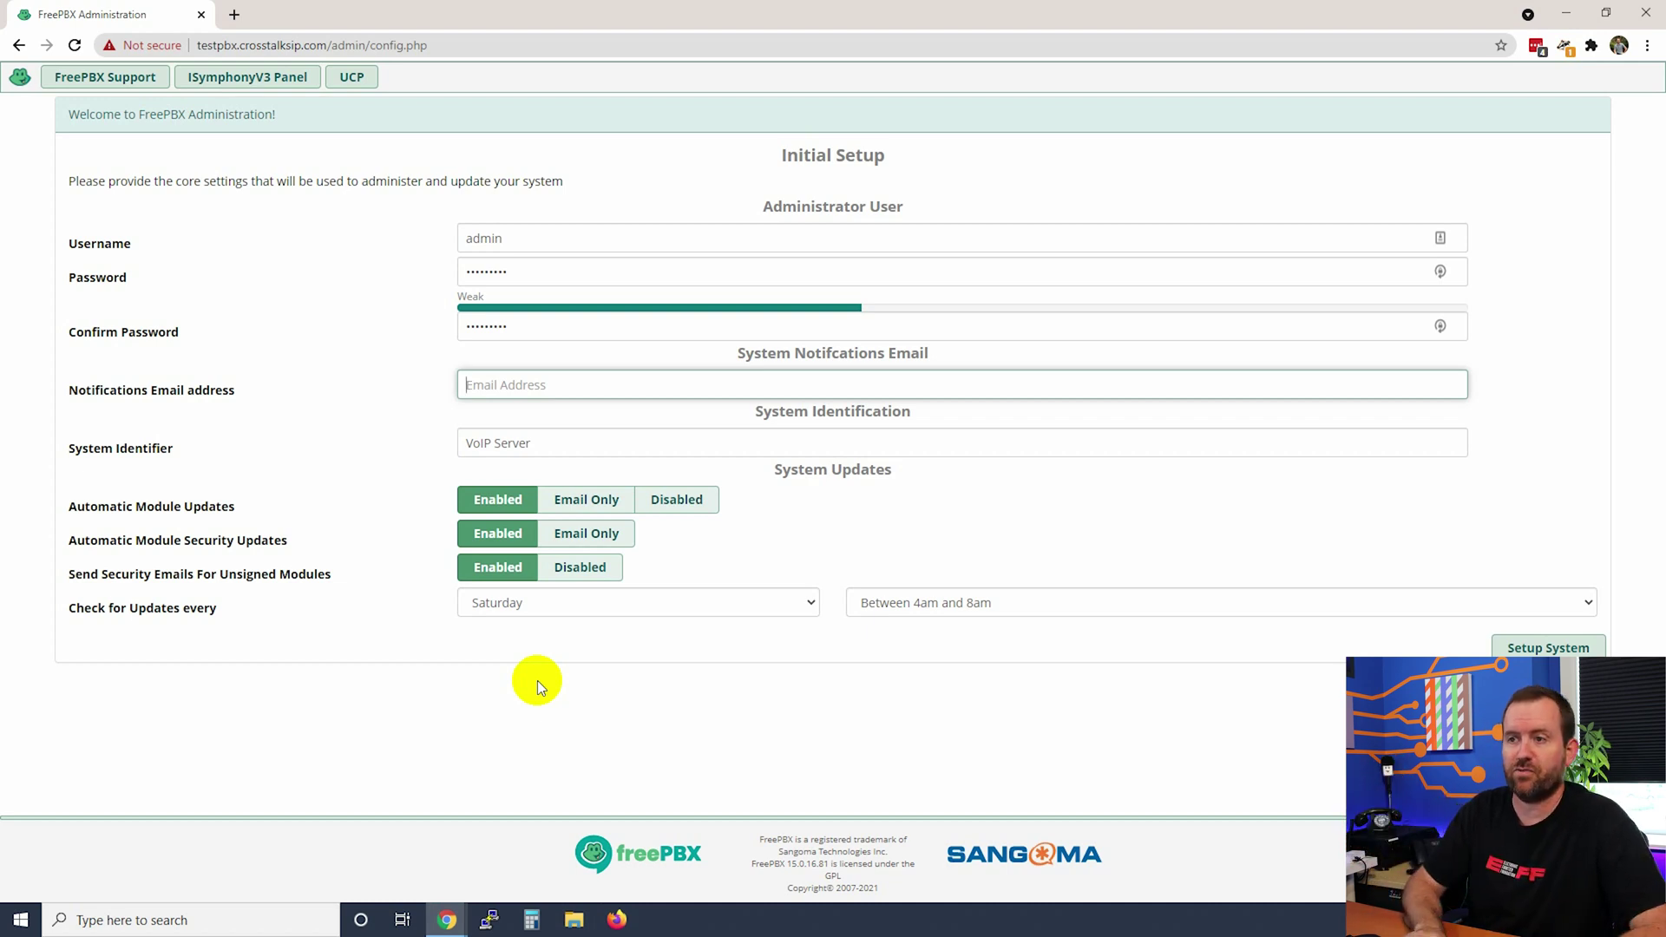
key(ctrl+v)
key(Tab)
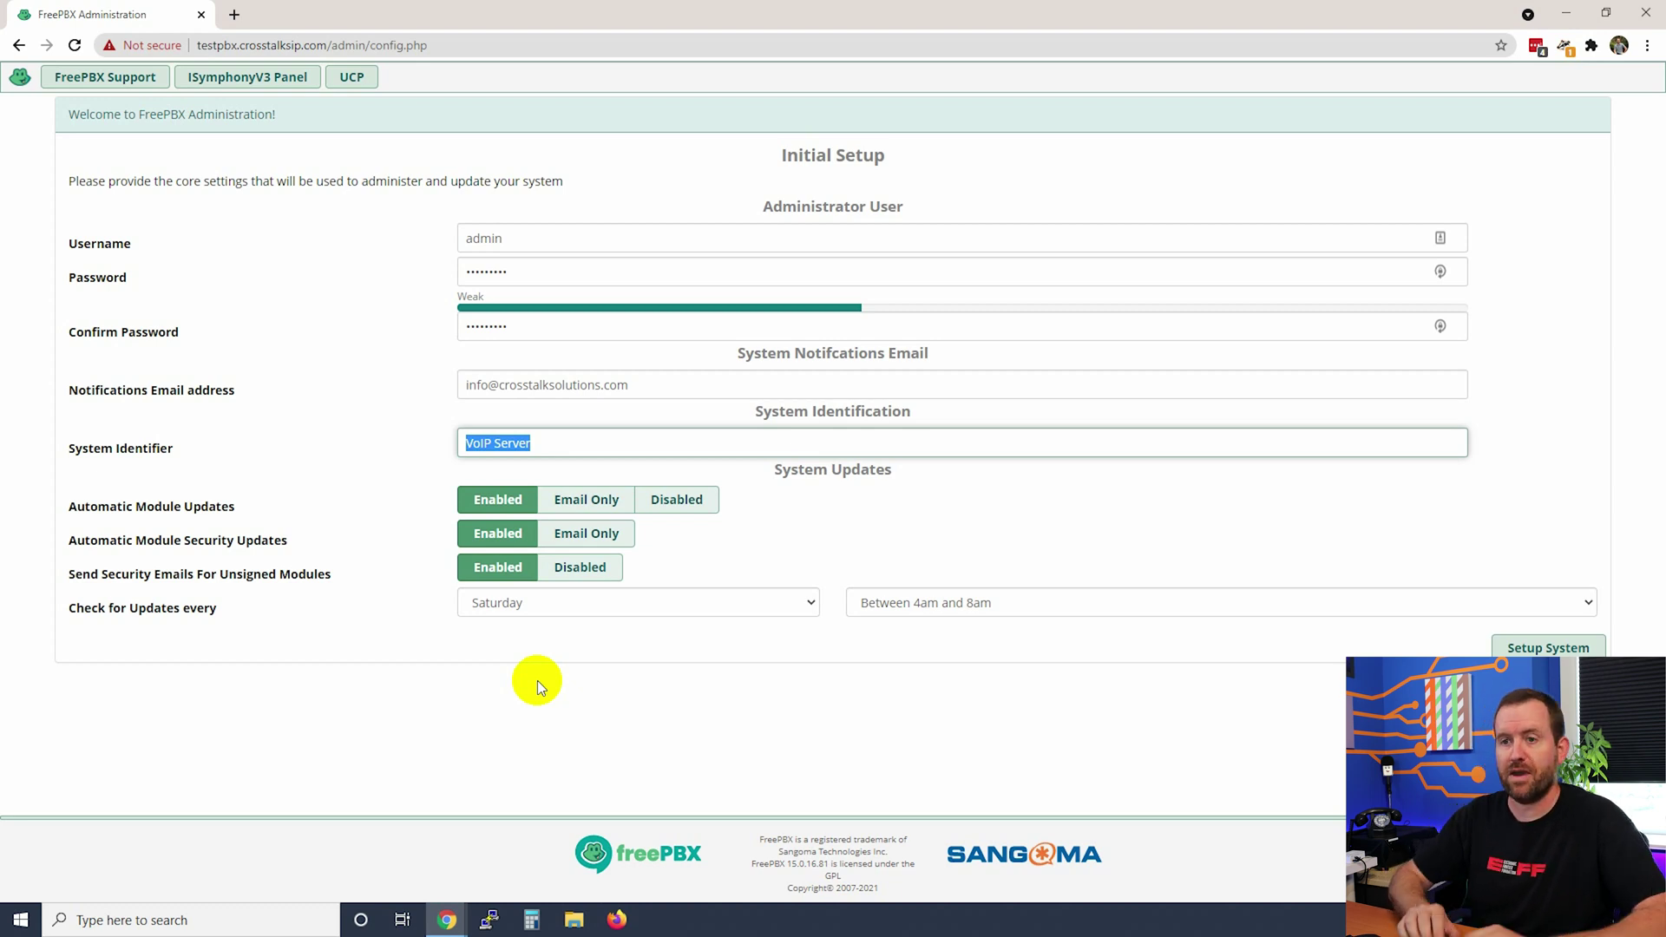
- Rename the system identifier to 'FreePBX 101 v15 test server' and set module updates to Email Only
text(FreePBX 101 v15 test server)
click(554, 746)
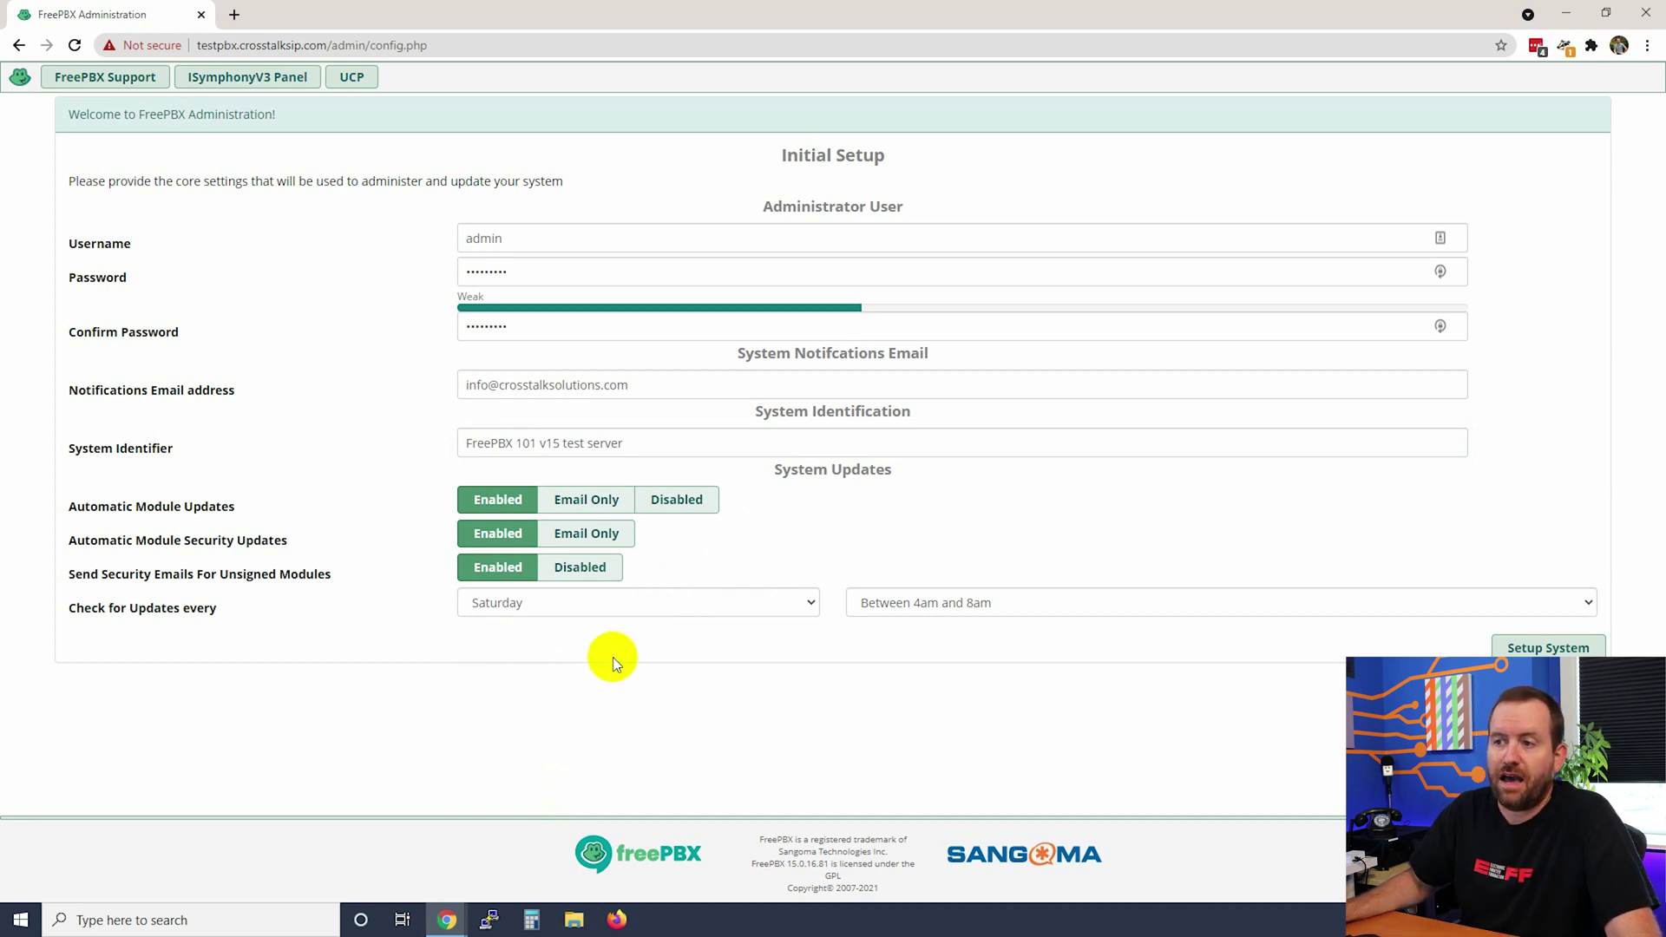
click(586, 500)
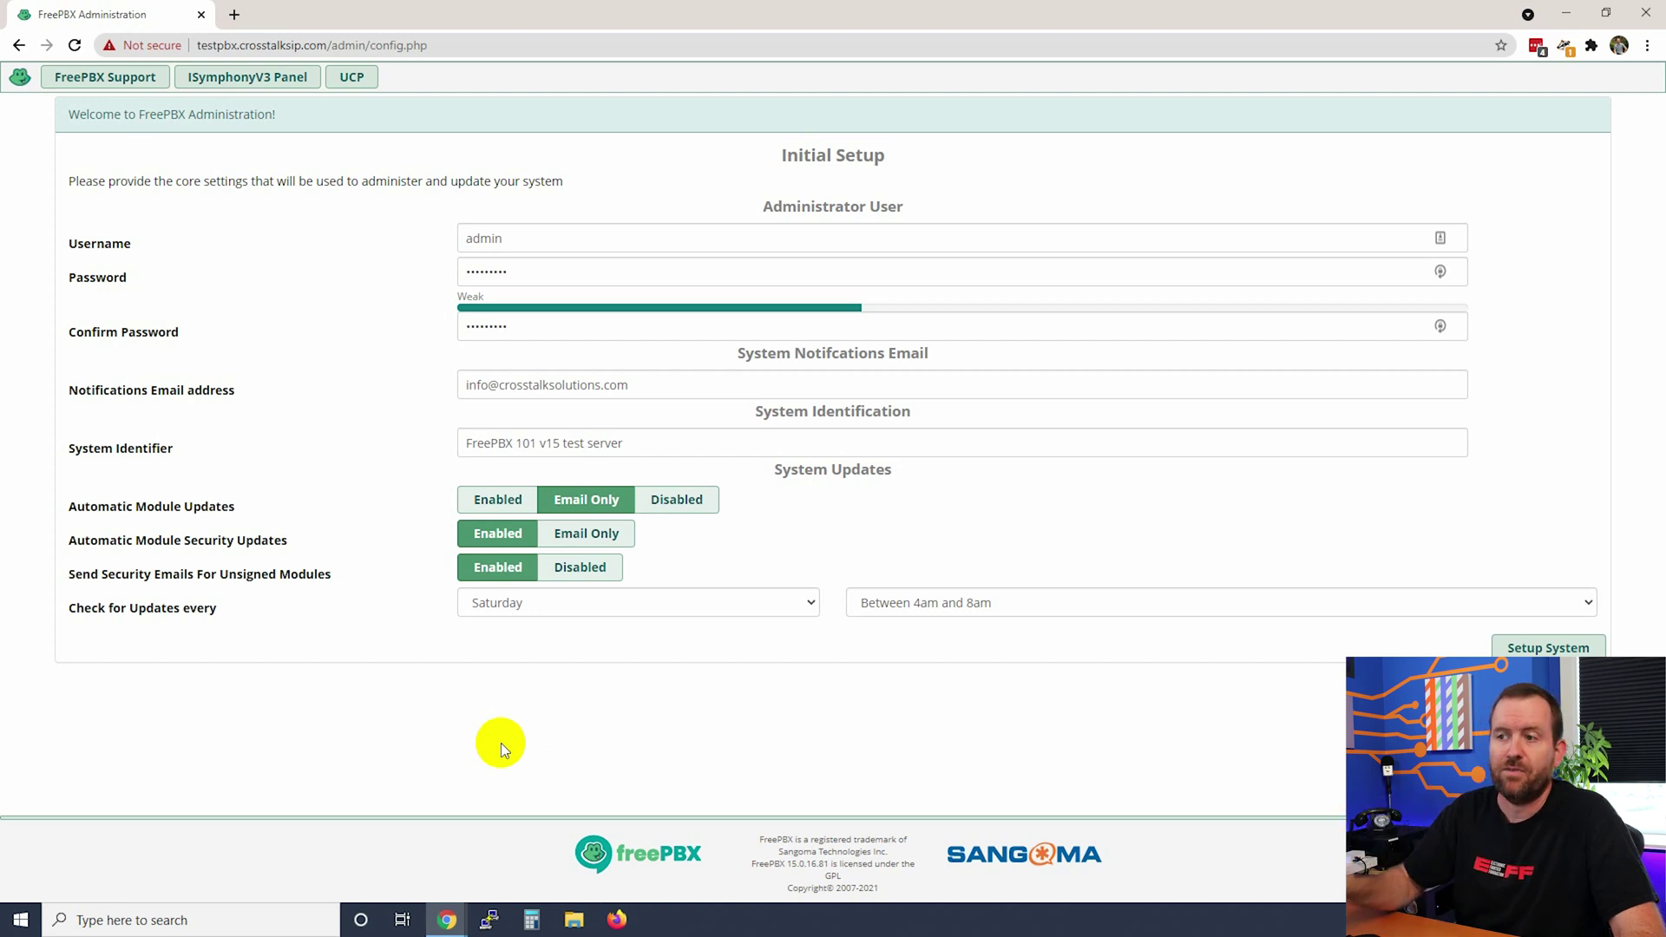
click(496, 503)
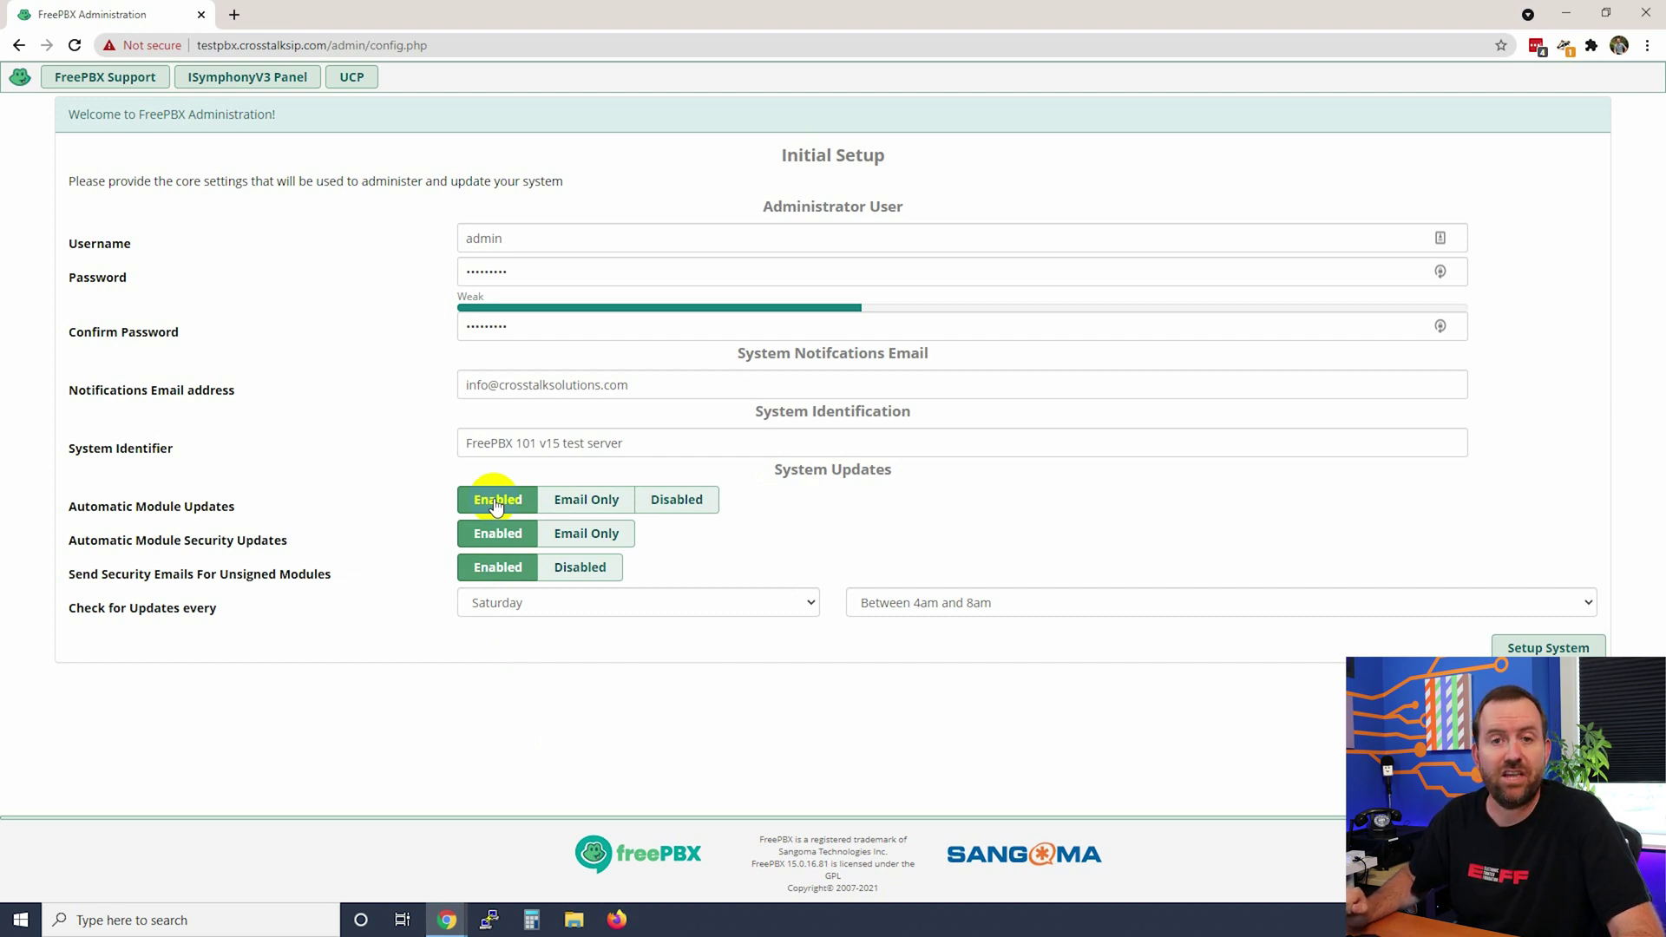
click(564, 500)
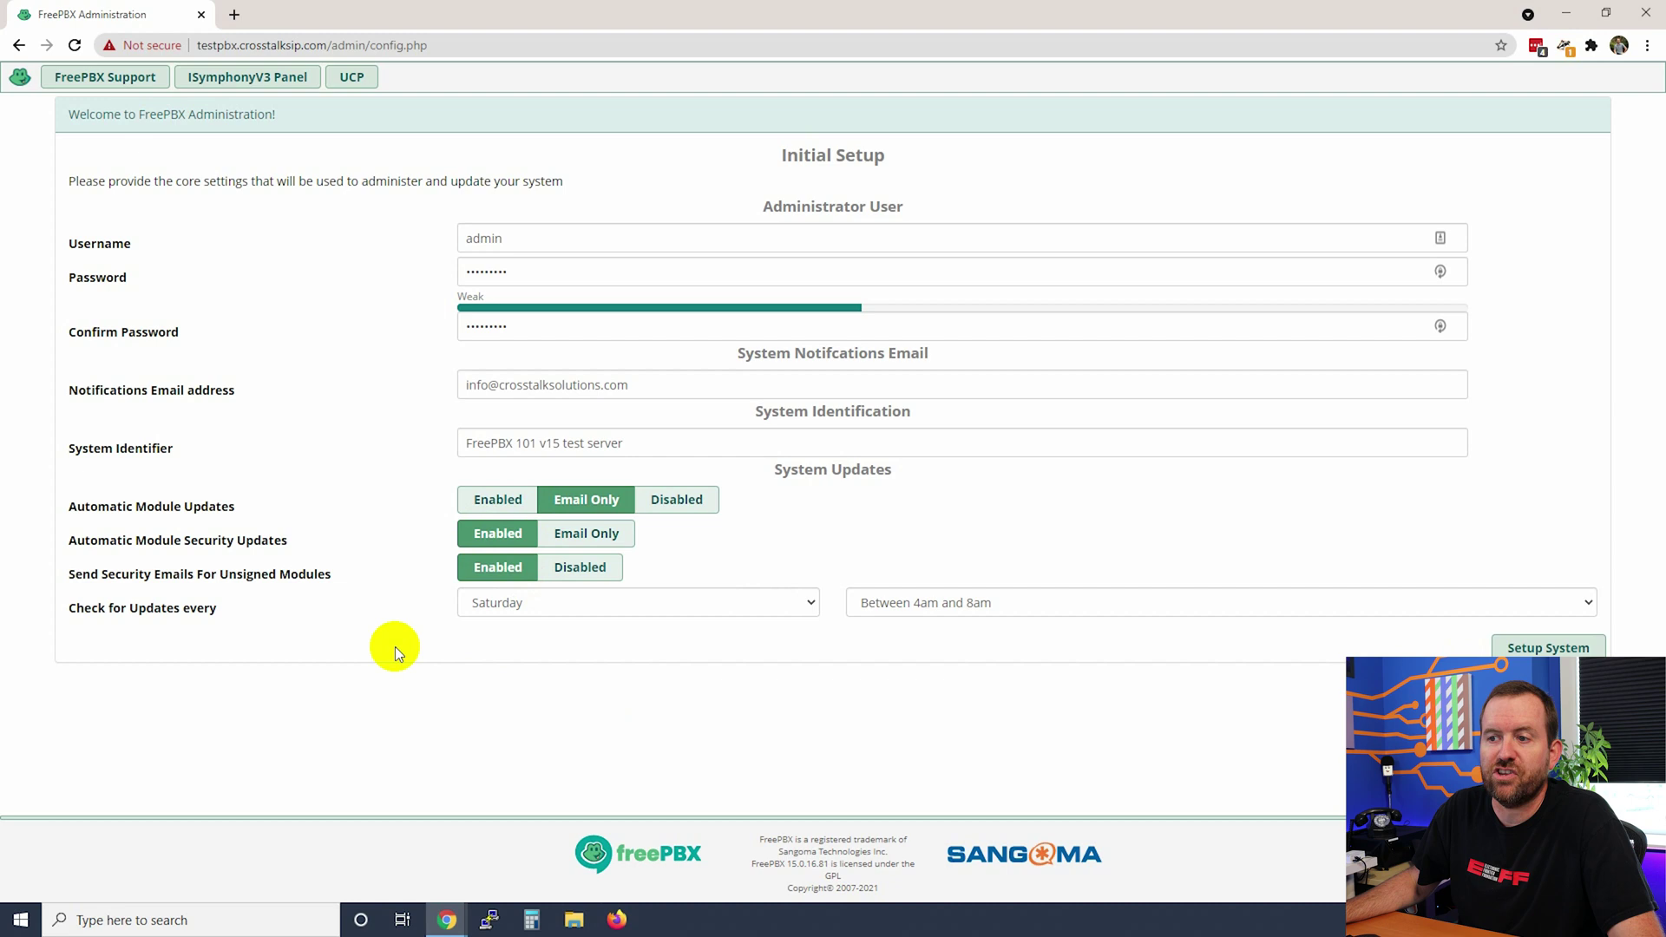
click(696, 612)
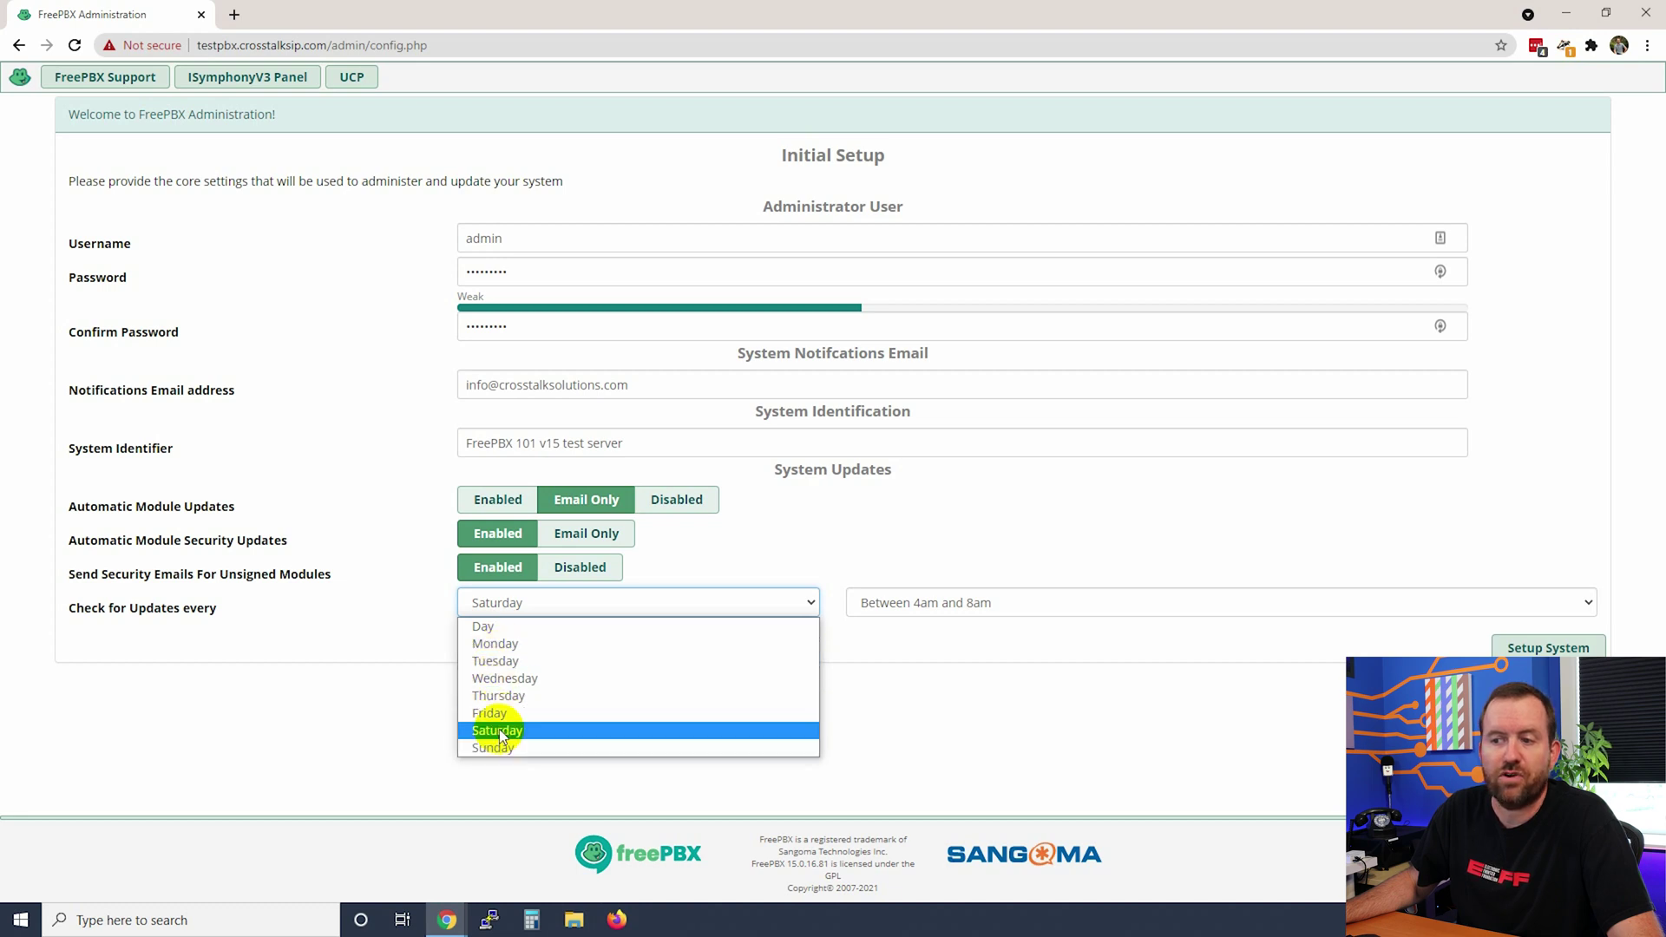
- Set update checks to run every Day between Midnight and 4am
click(920, 602)
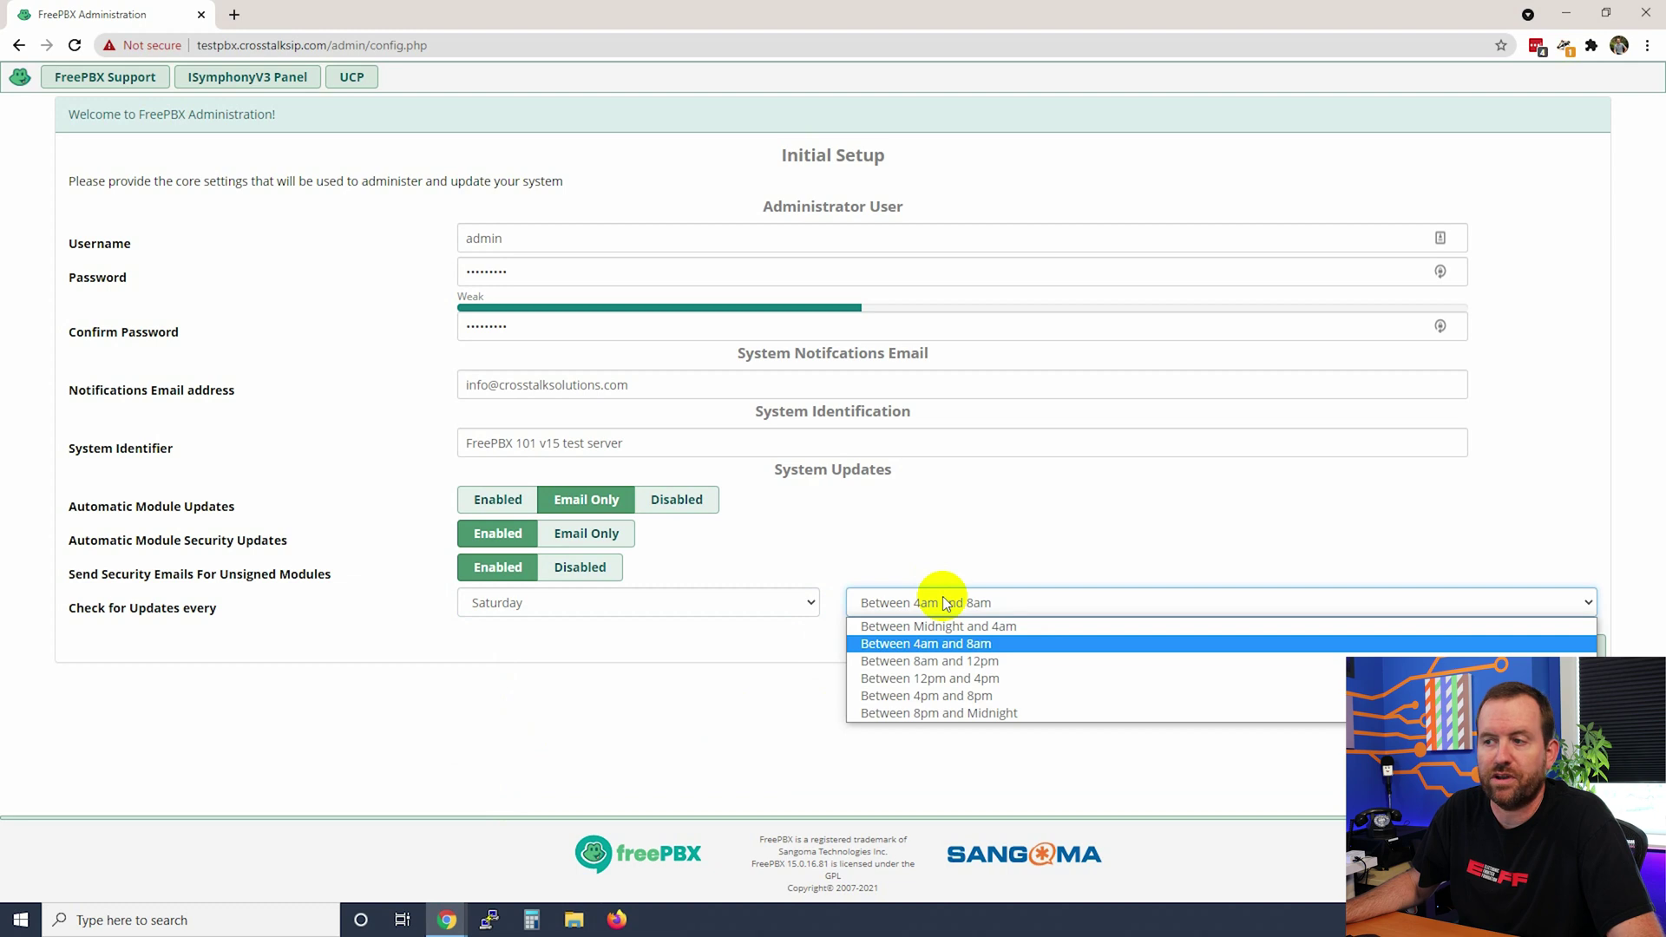
click(506, 607)
click(506, 607)
click(499, 625)
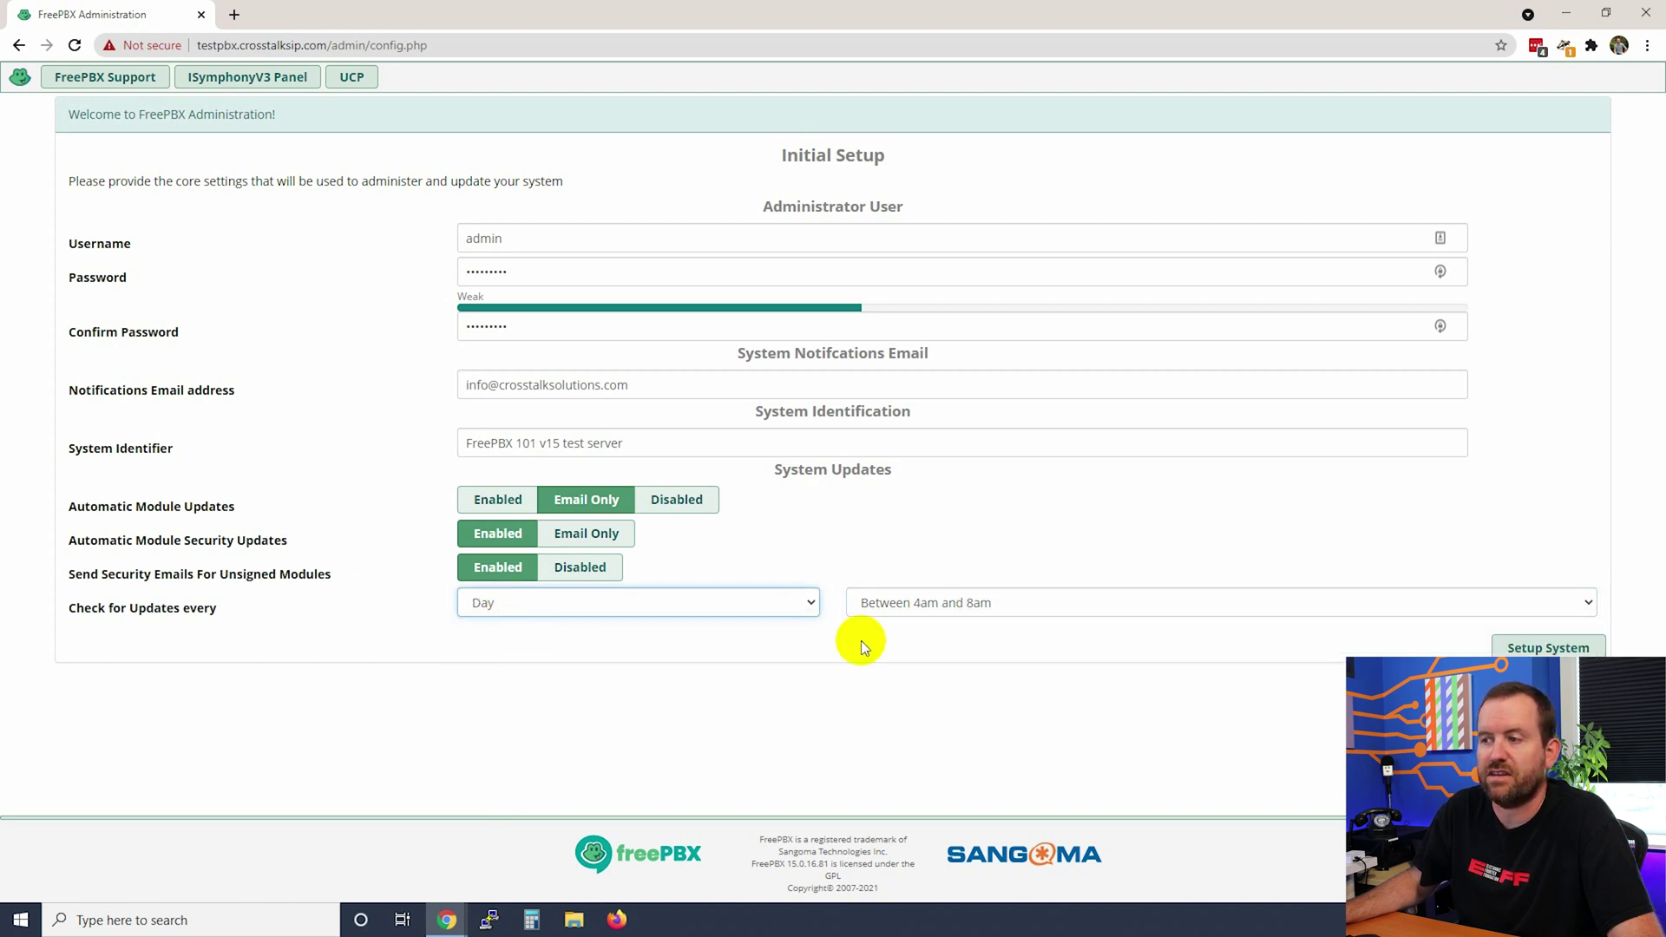
click(914, 604)
click(939, 623)
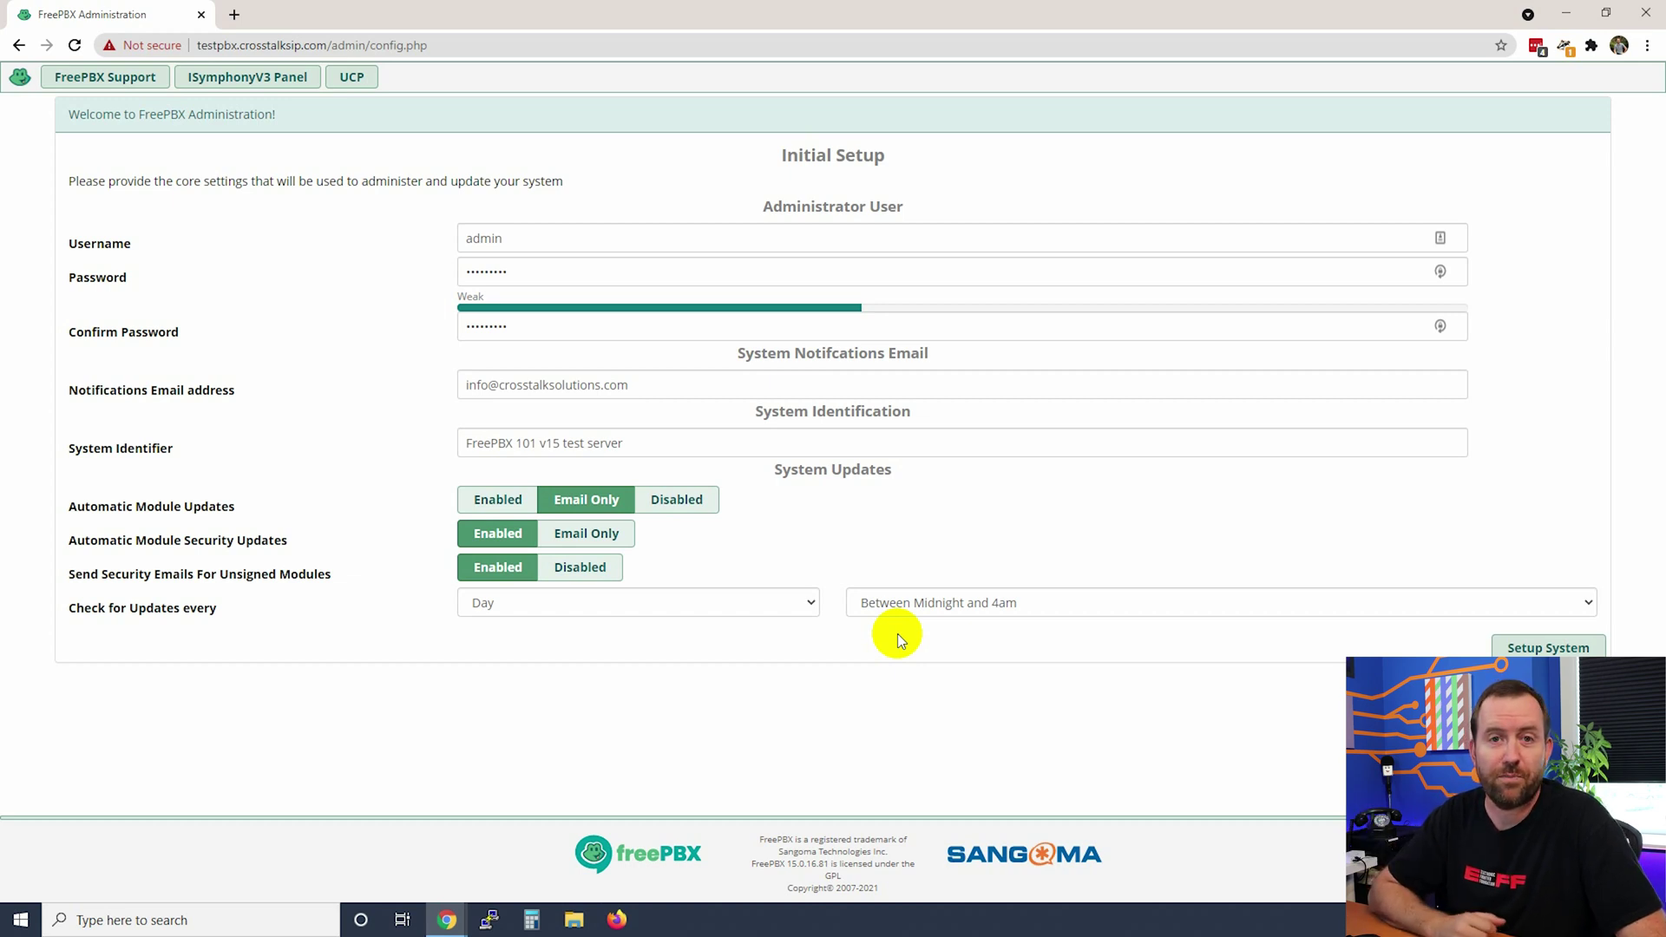
- Submit the initial setup, then log in to FreePBX Administration as admin with the password
click(1532, 649)
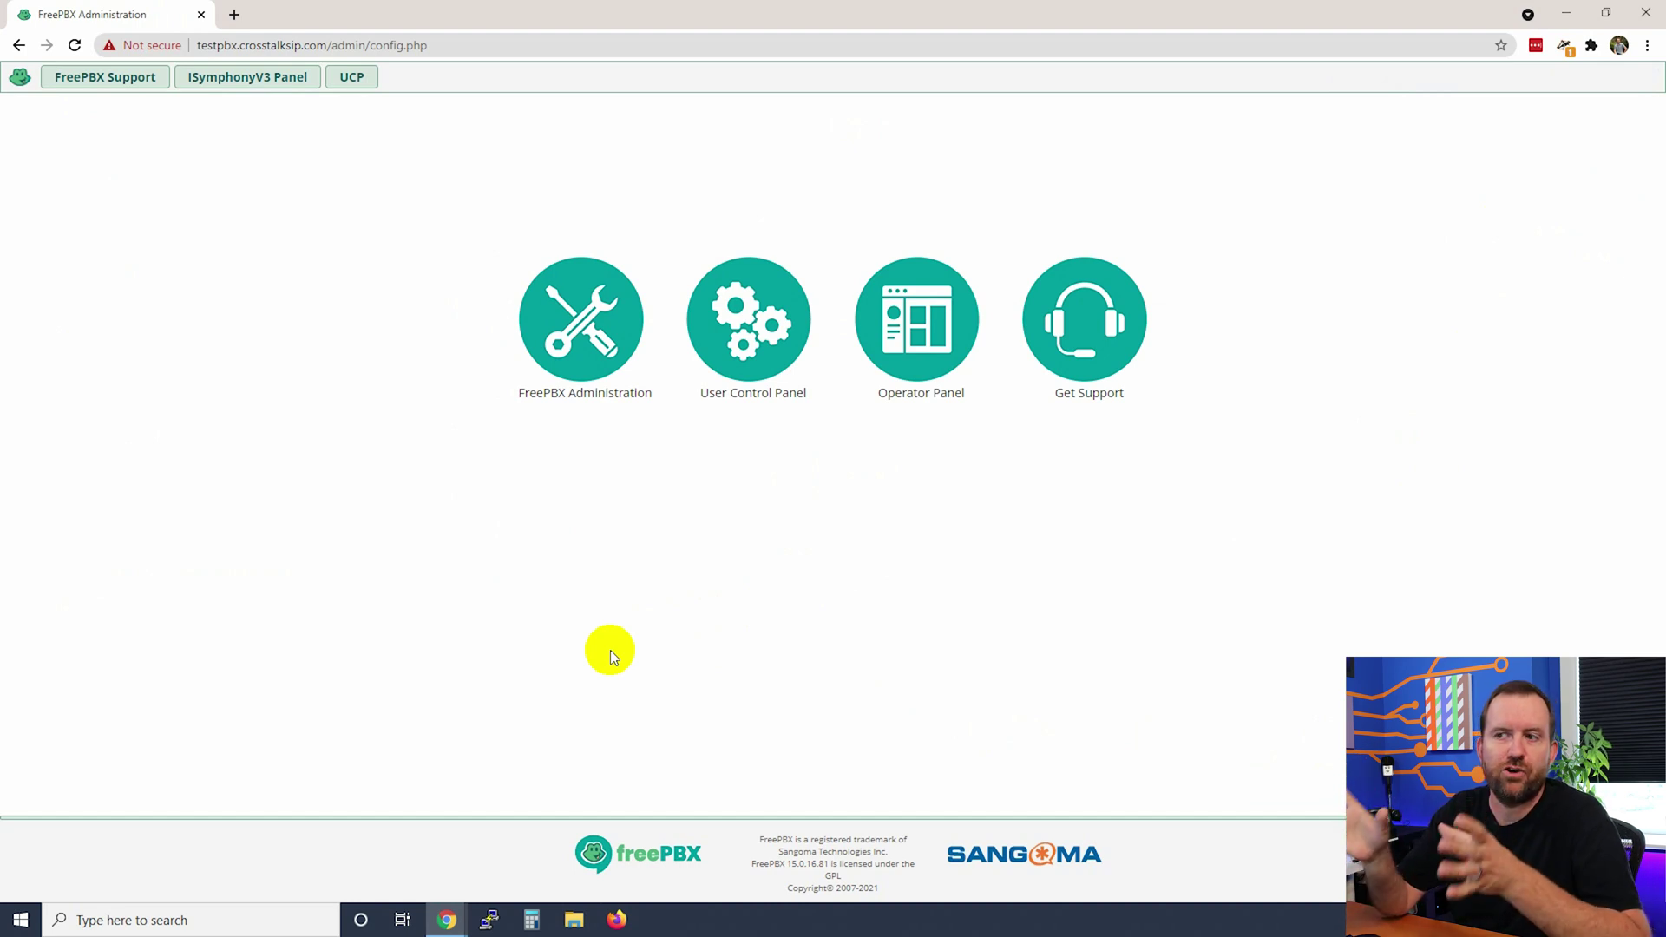
click(576, 319)
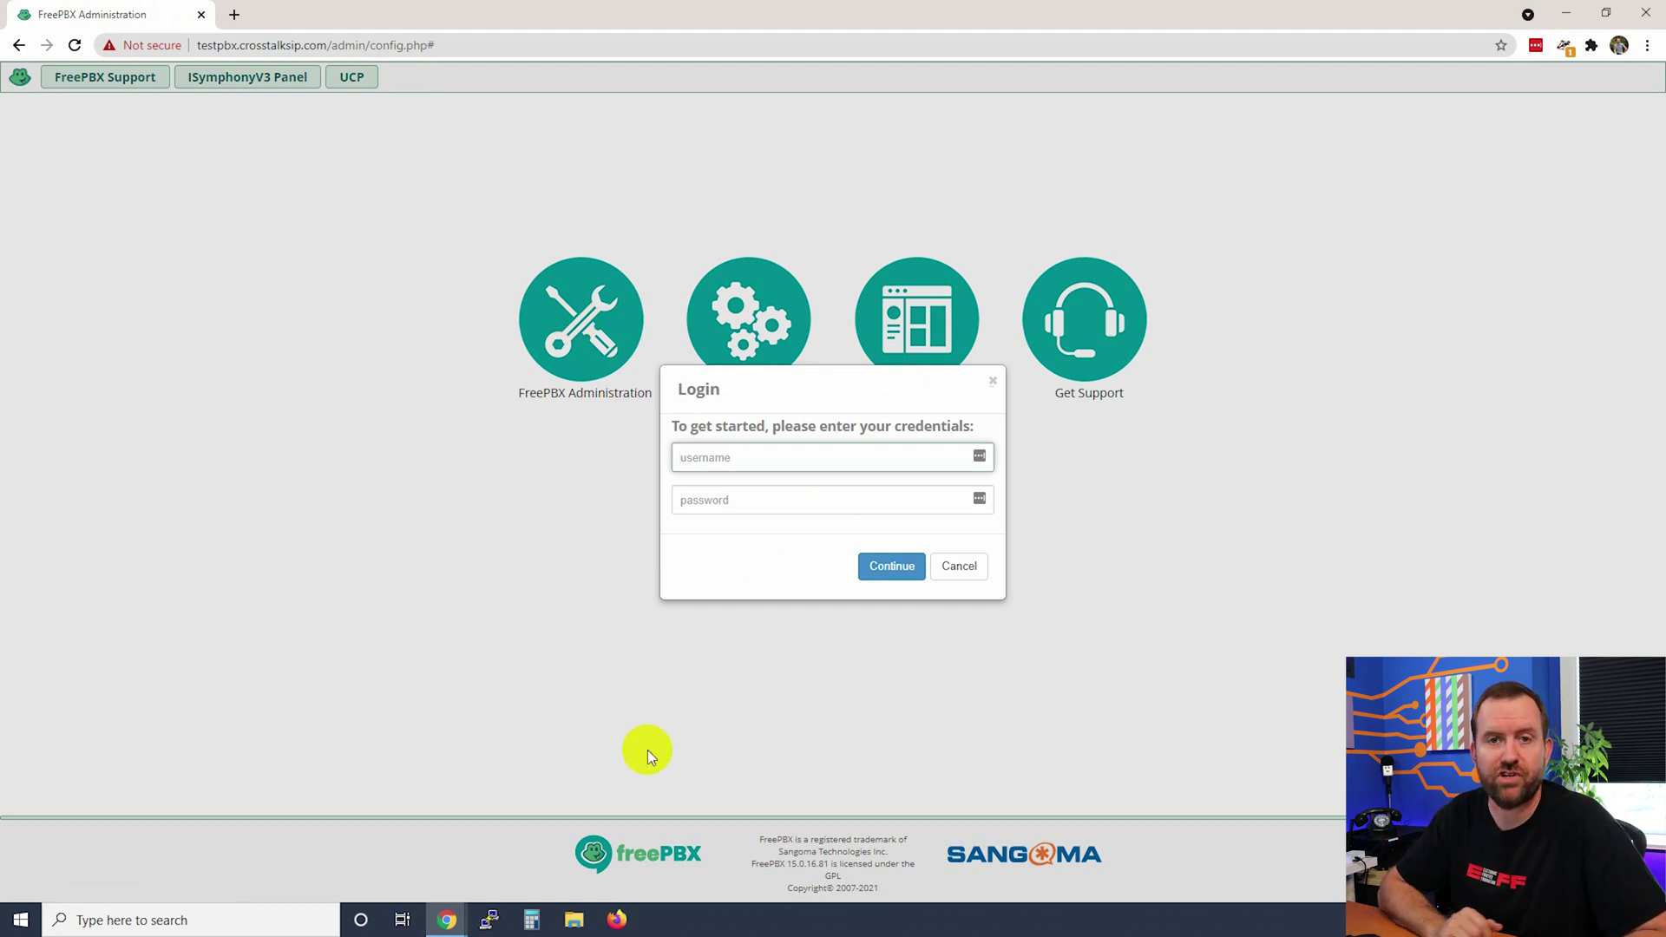
text(admin)
key(Tab)
text(•••••••••)
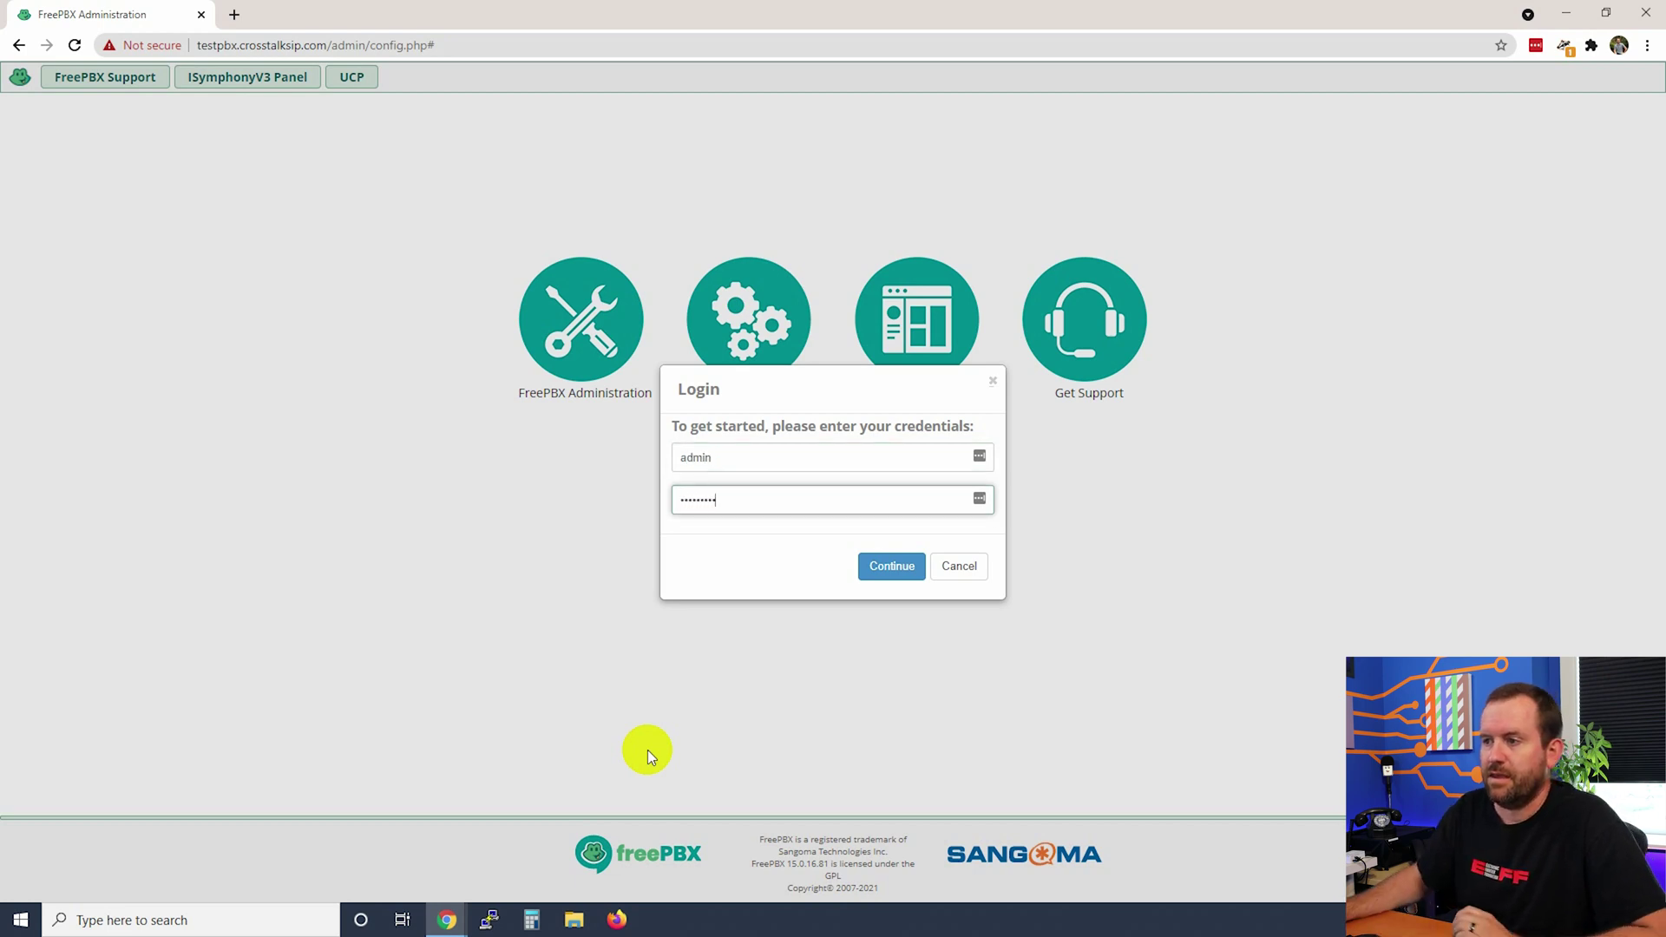
click(892, 566)
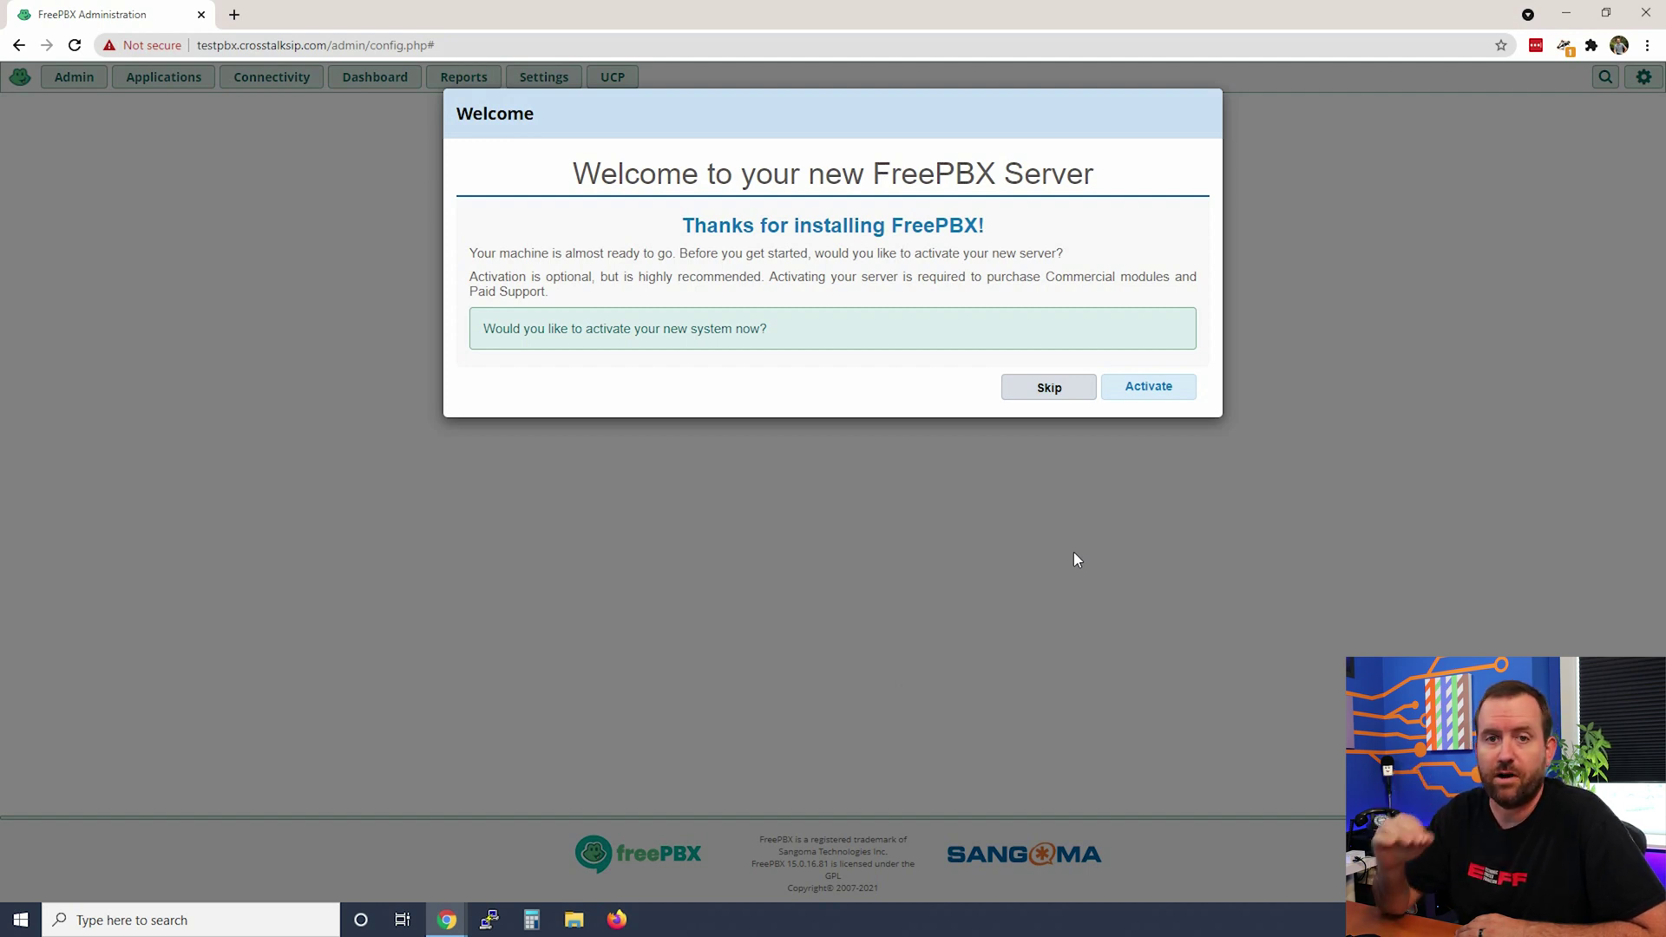
- Start activation, enter the portal account email, and confirm the account information
click(1148, 386)
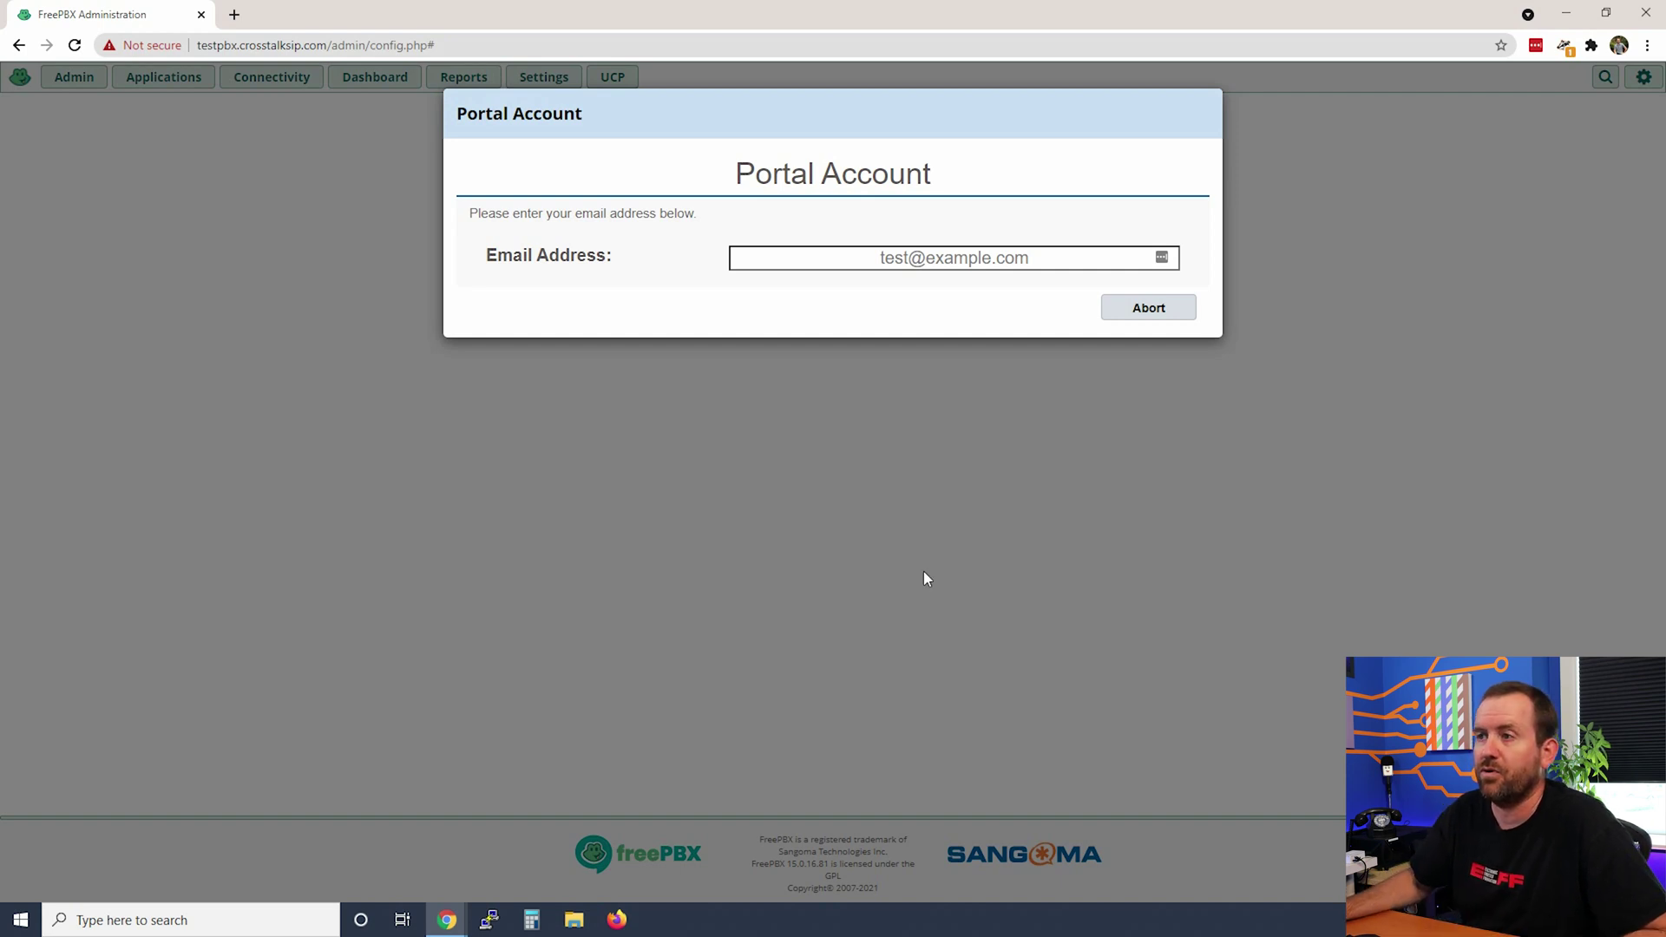
click(945, 257)
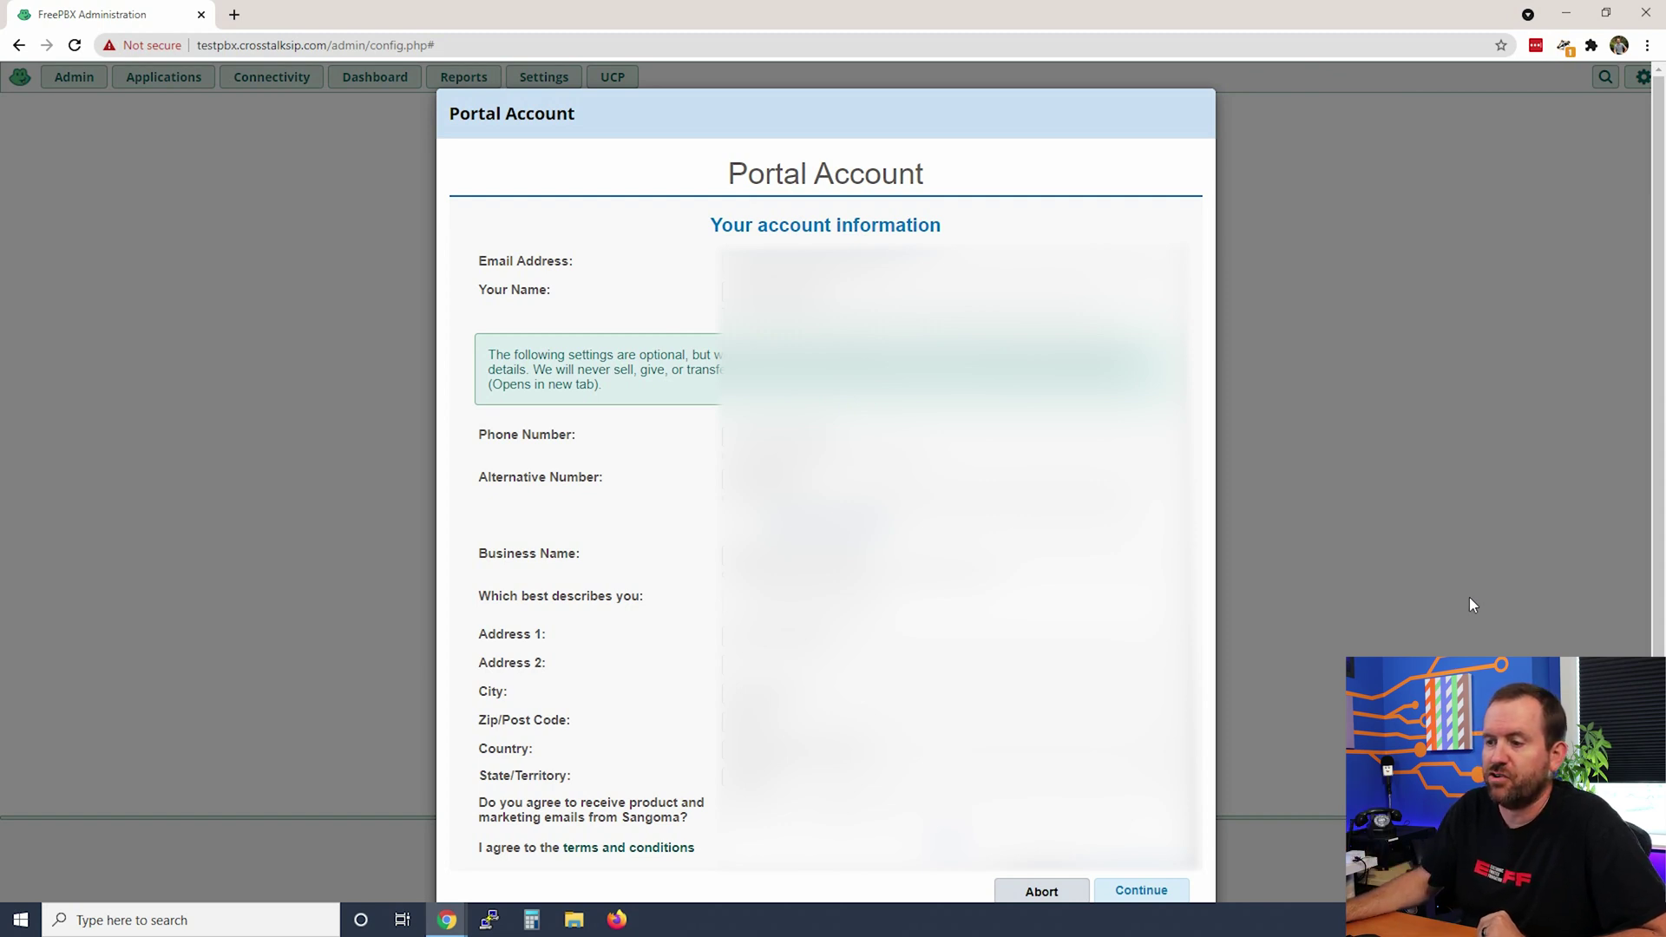
click(1173, 890)
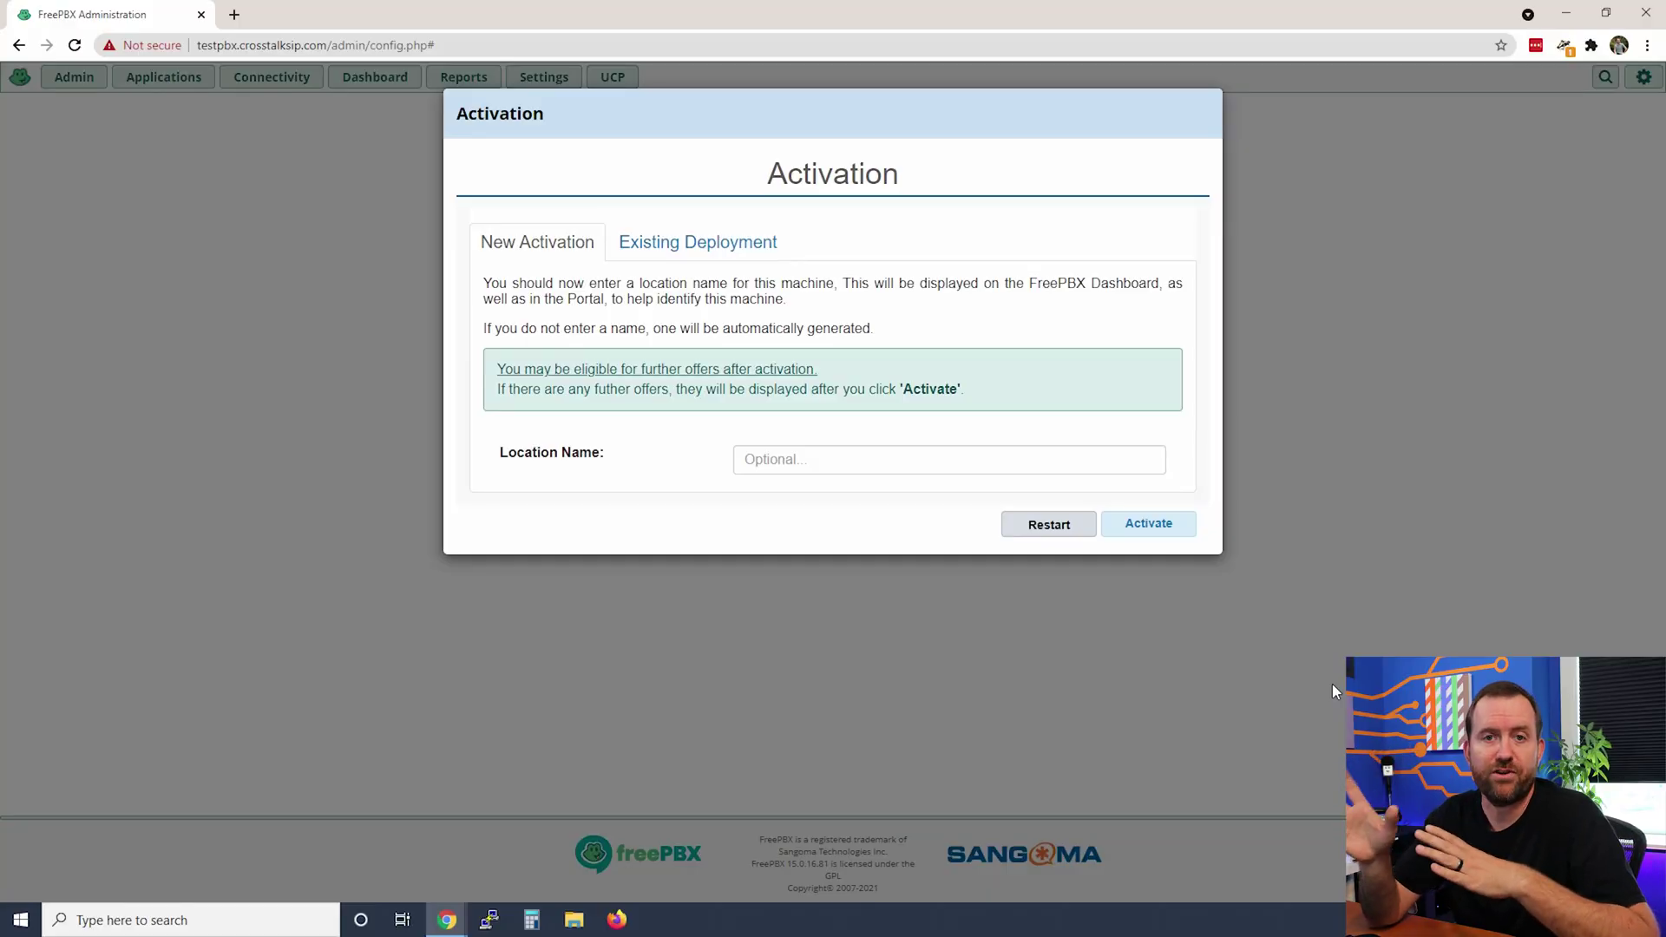
- Activate as a New Activation with location name 'FreePBX 101 v15 test PBX'
click(778, 457)
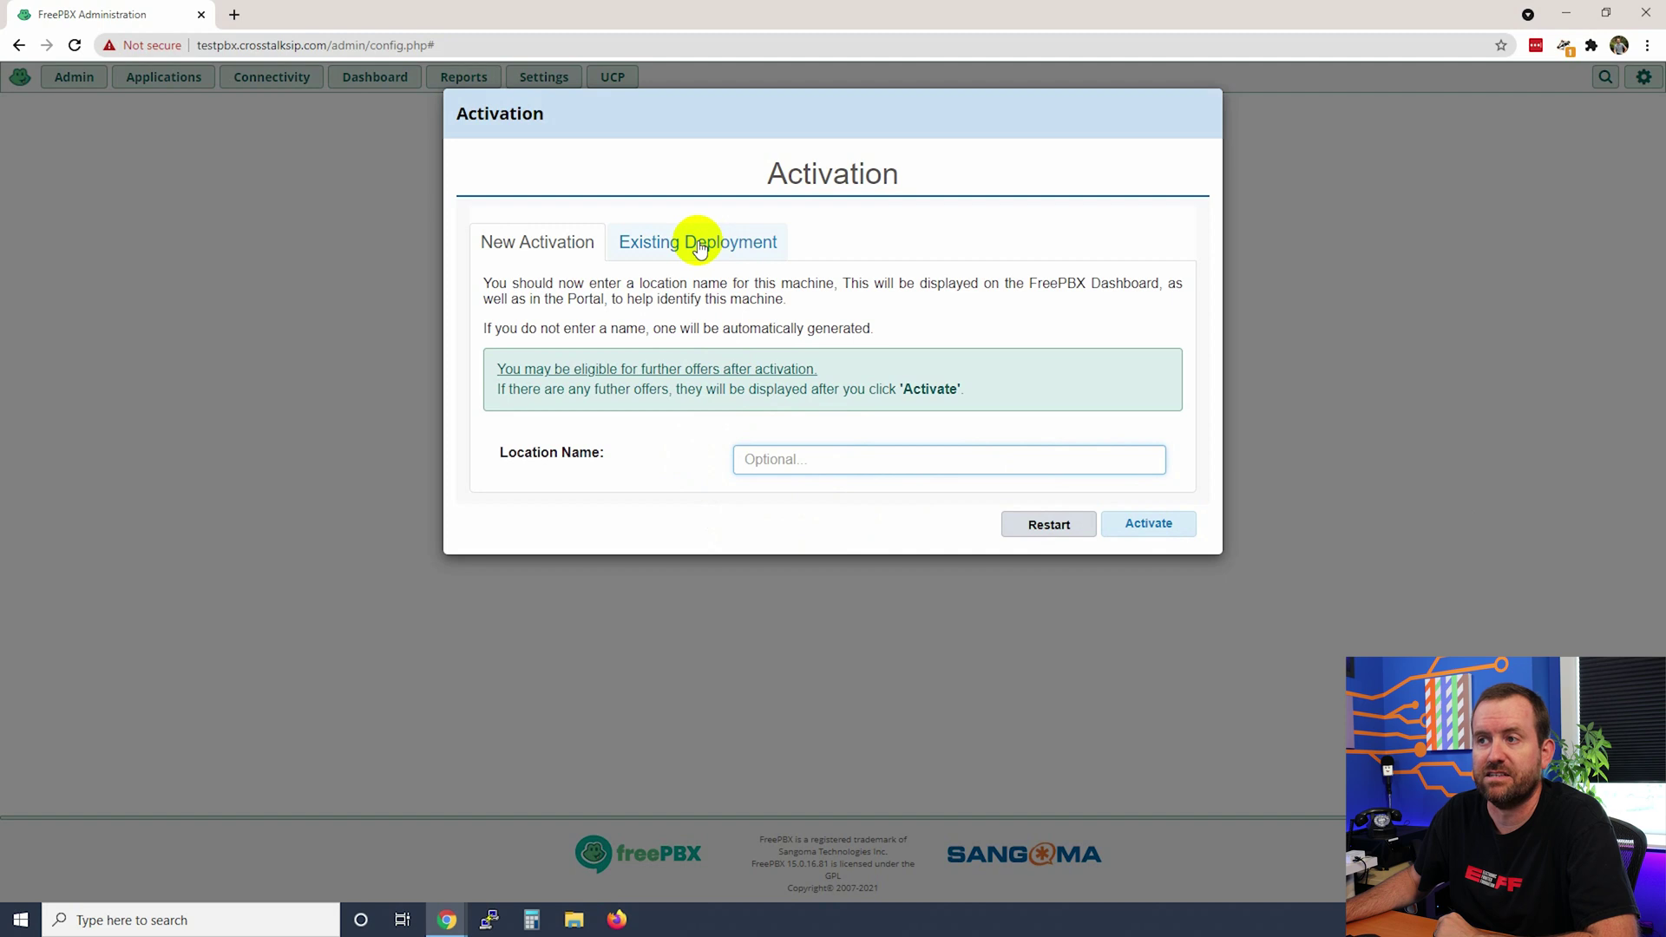
click(653, 247)
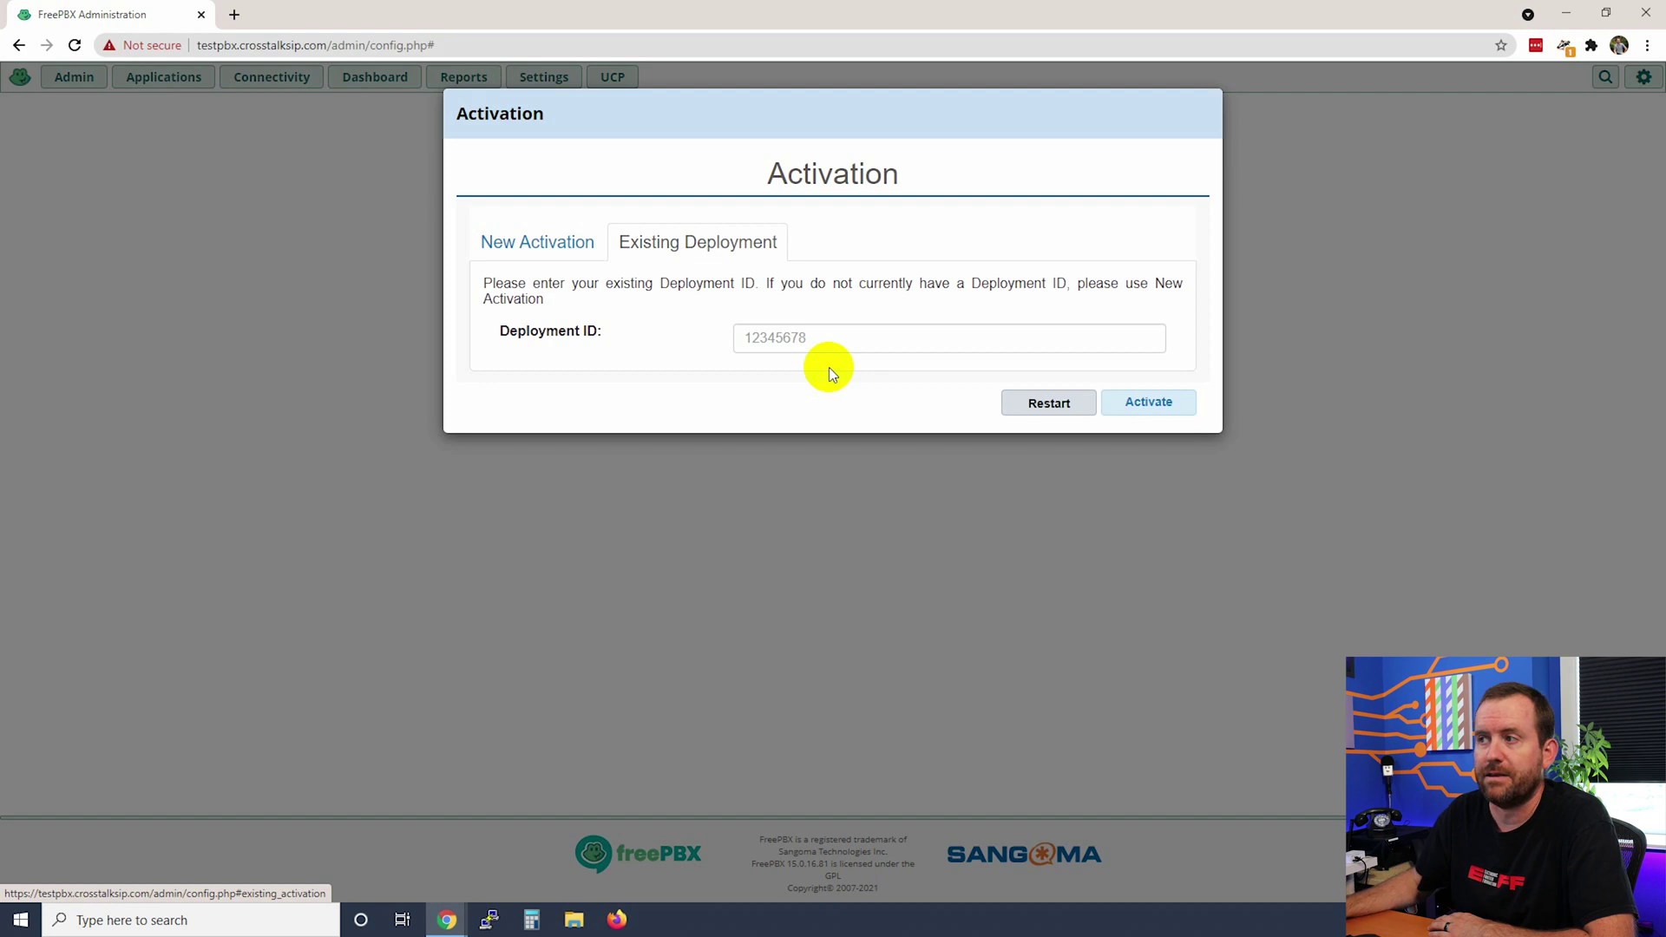
click(555, 244)
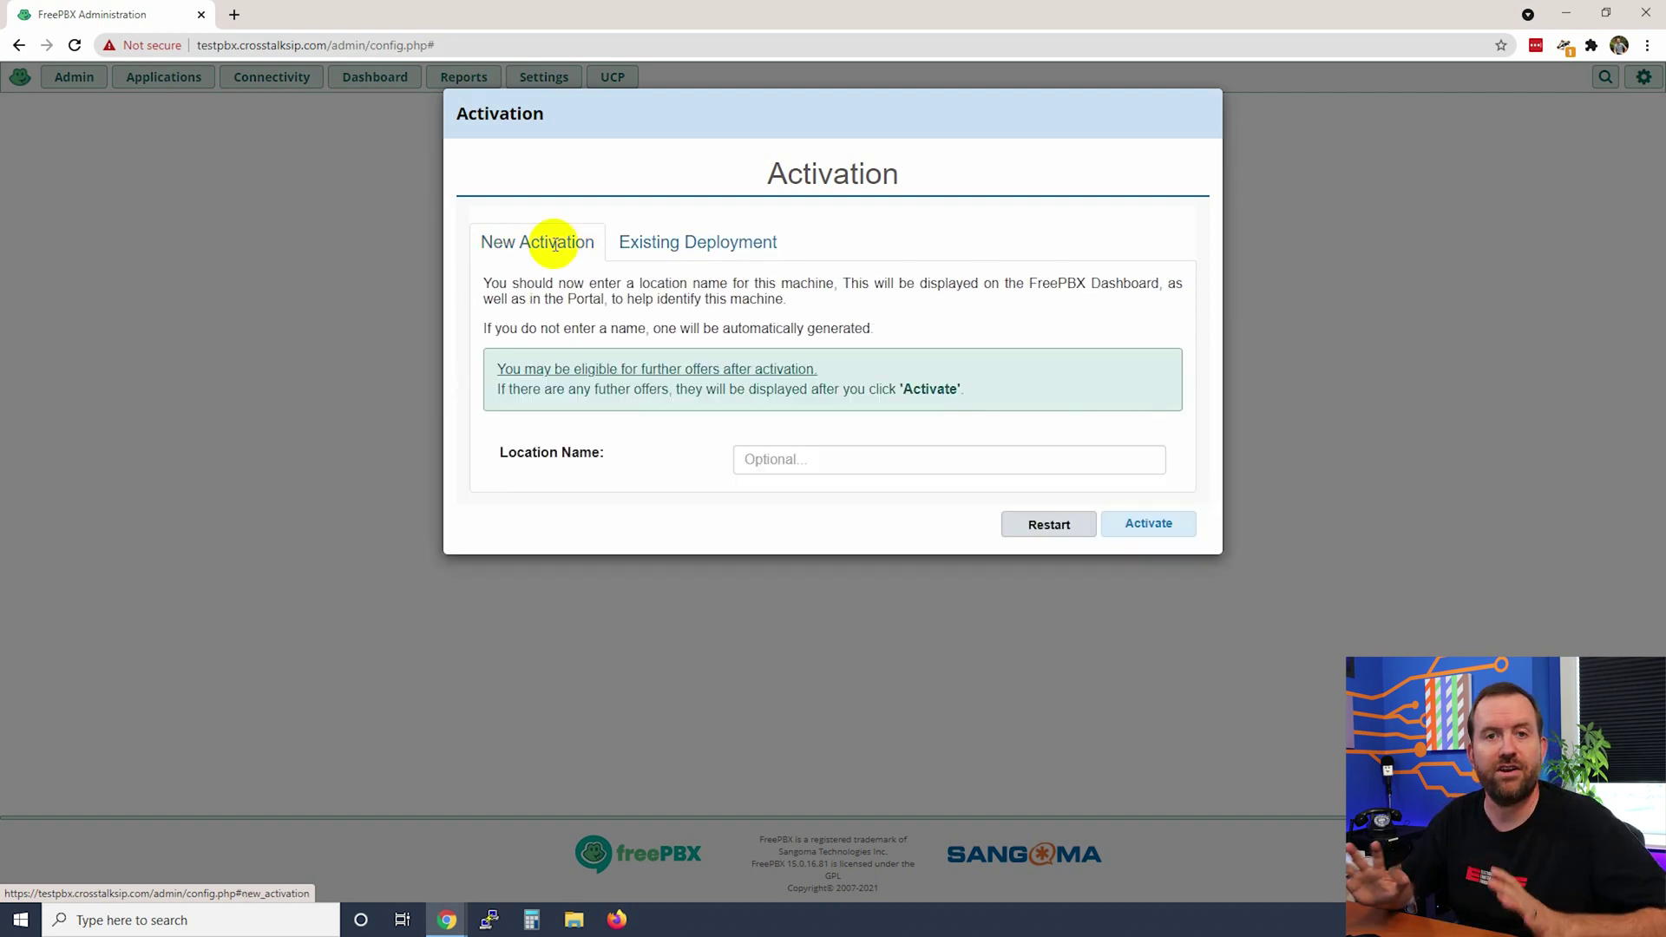
click(791, 466)
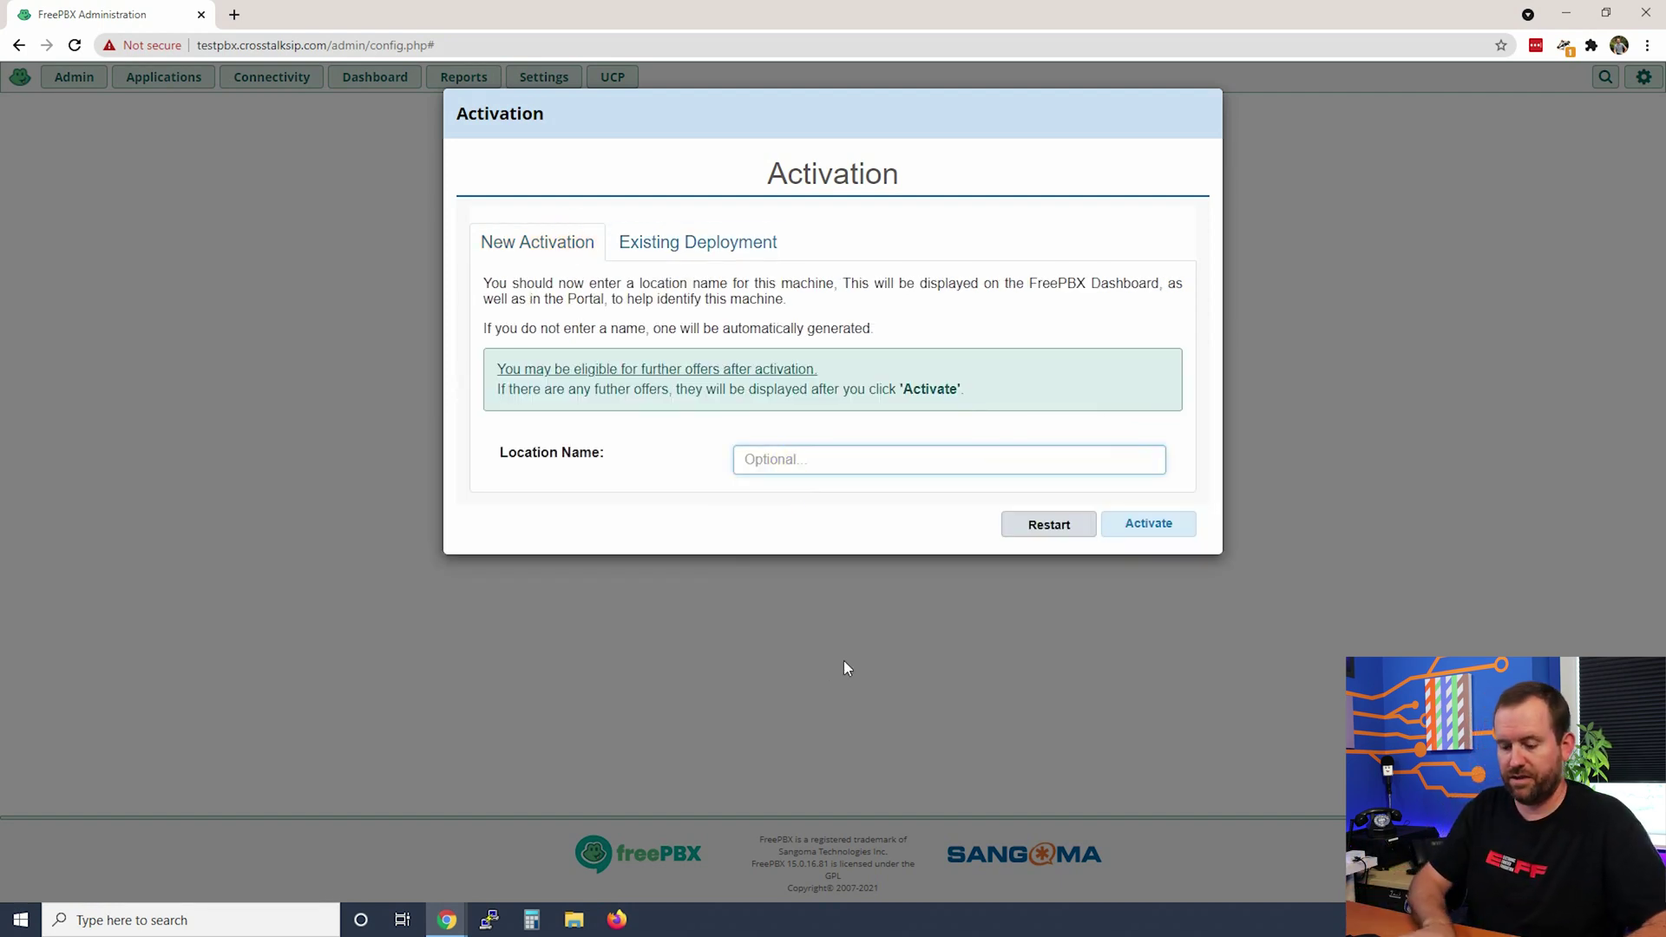
text(FreePBX 1)
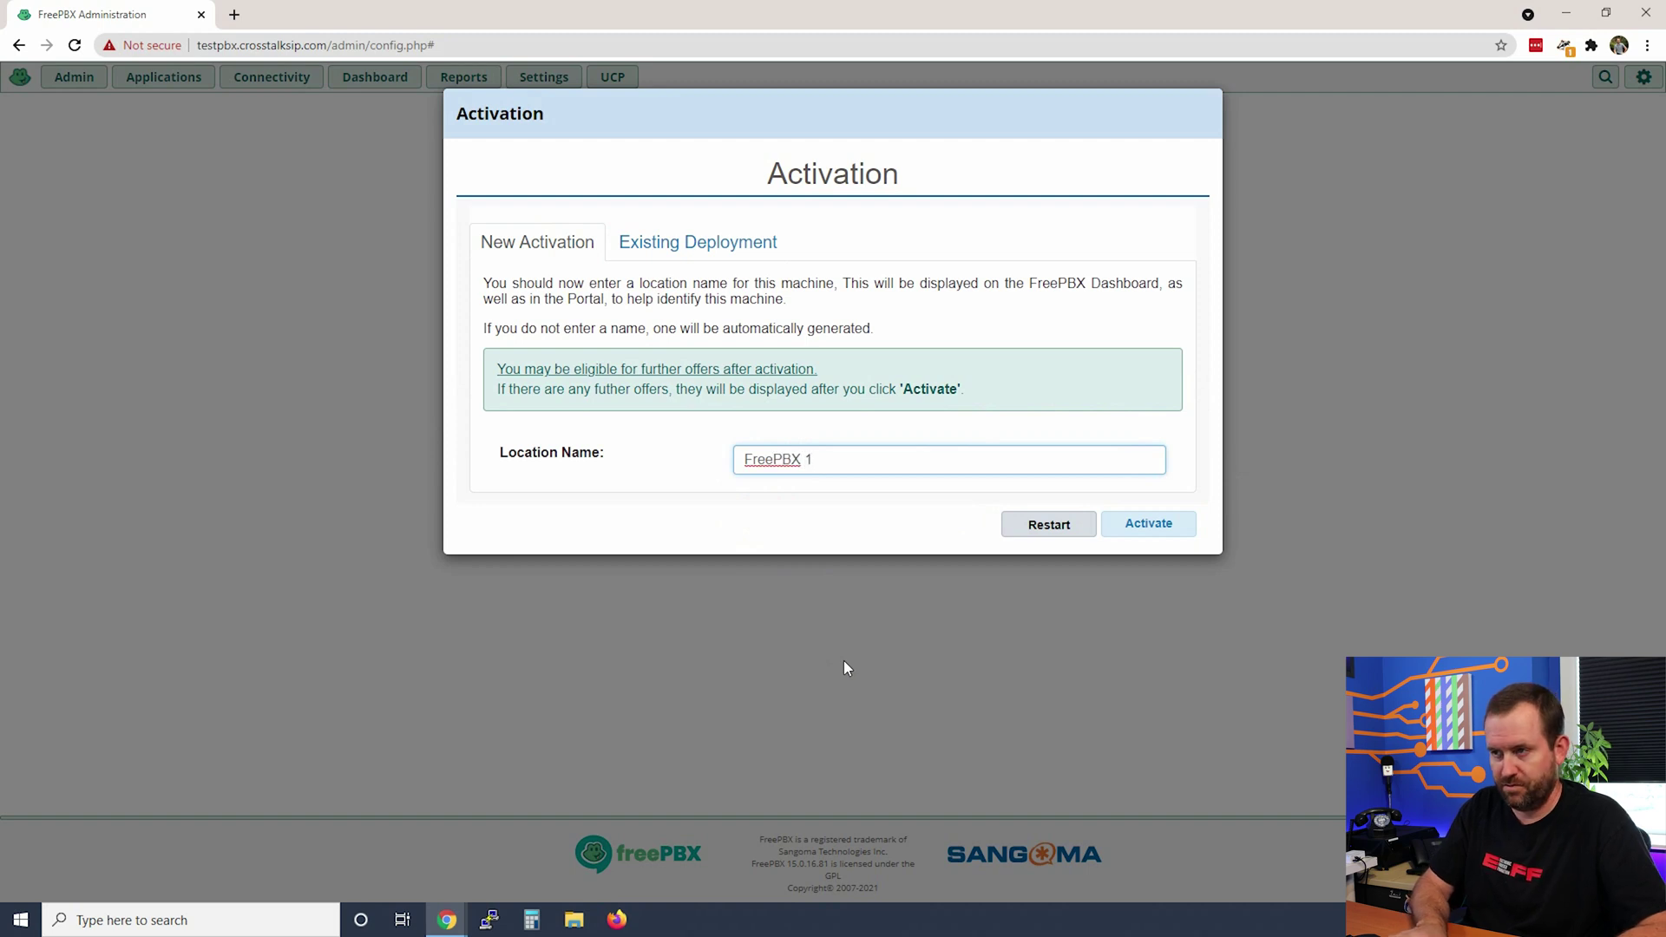
text(01 v15 )
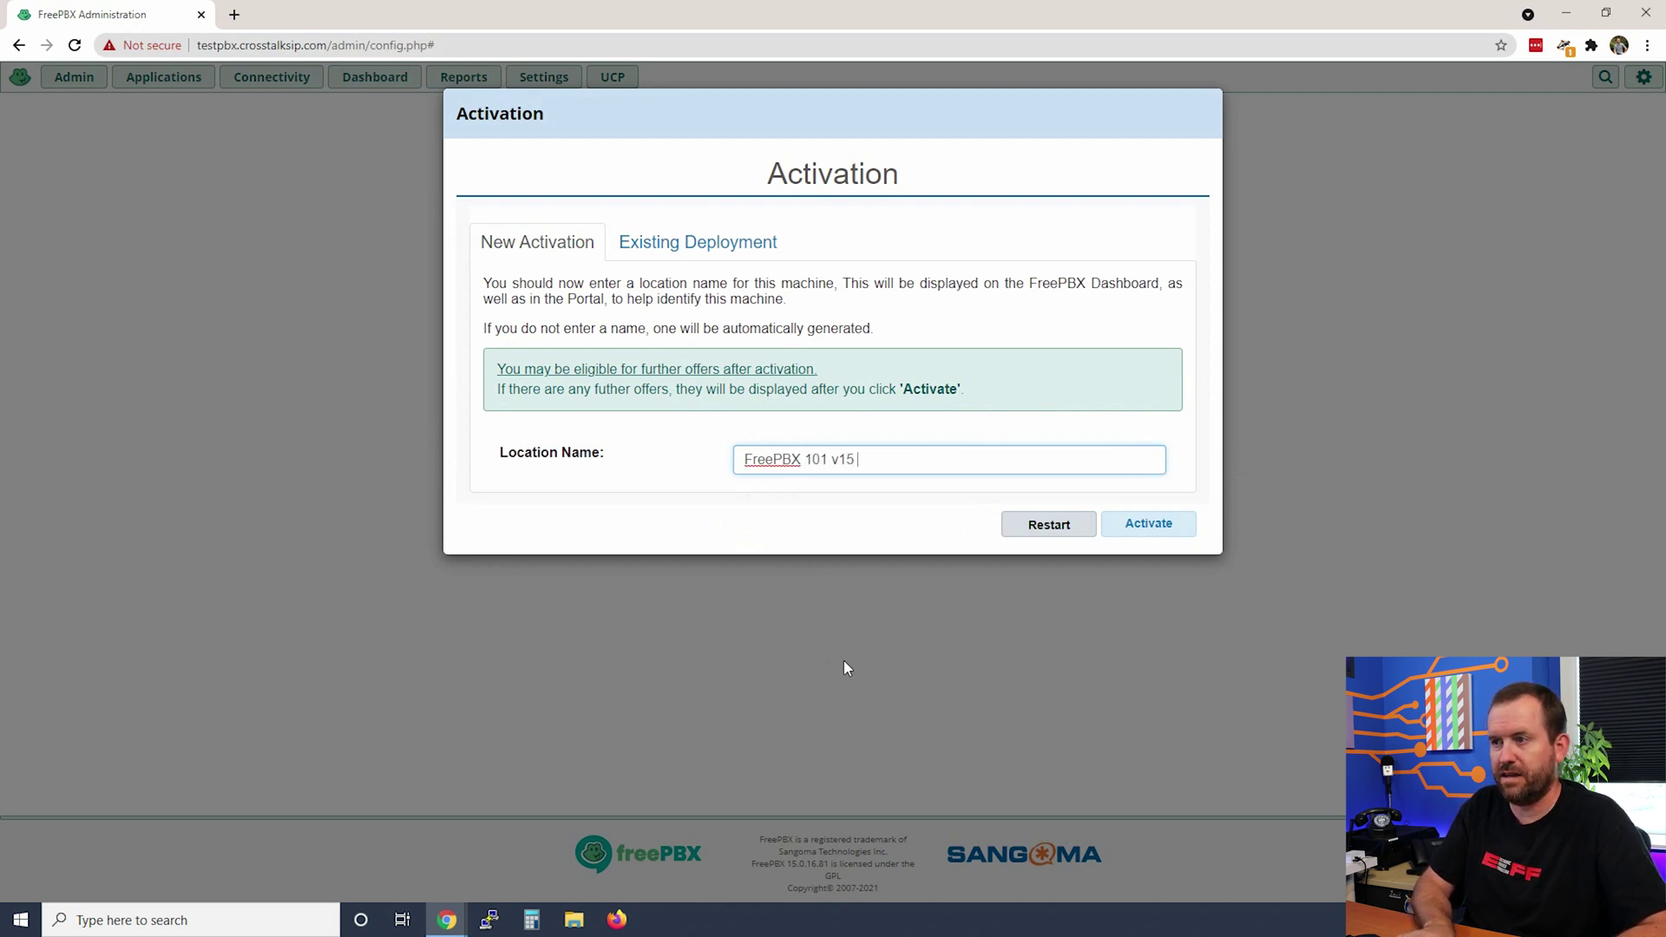
text(test PBX)
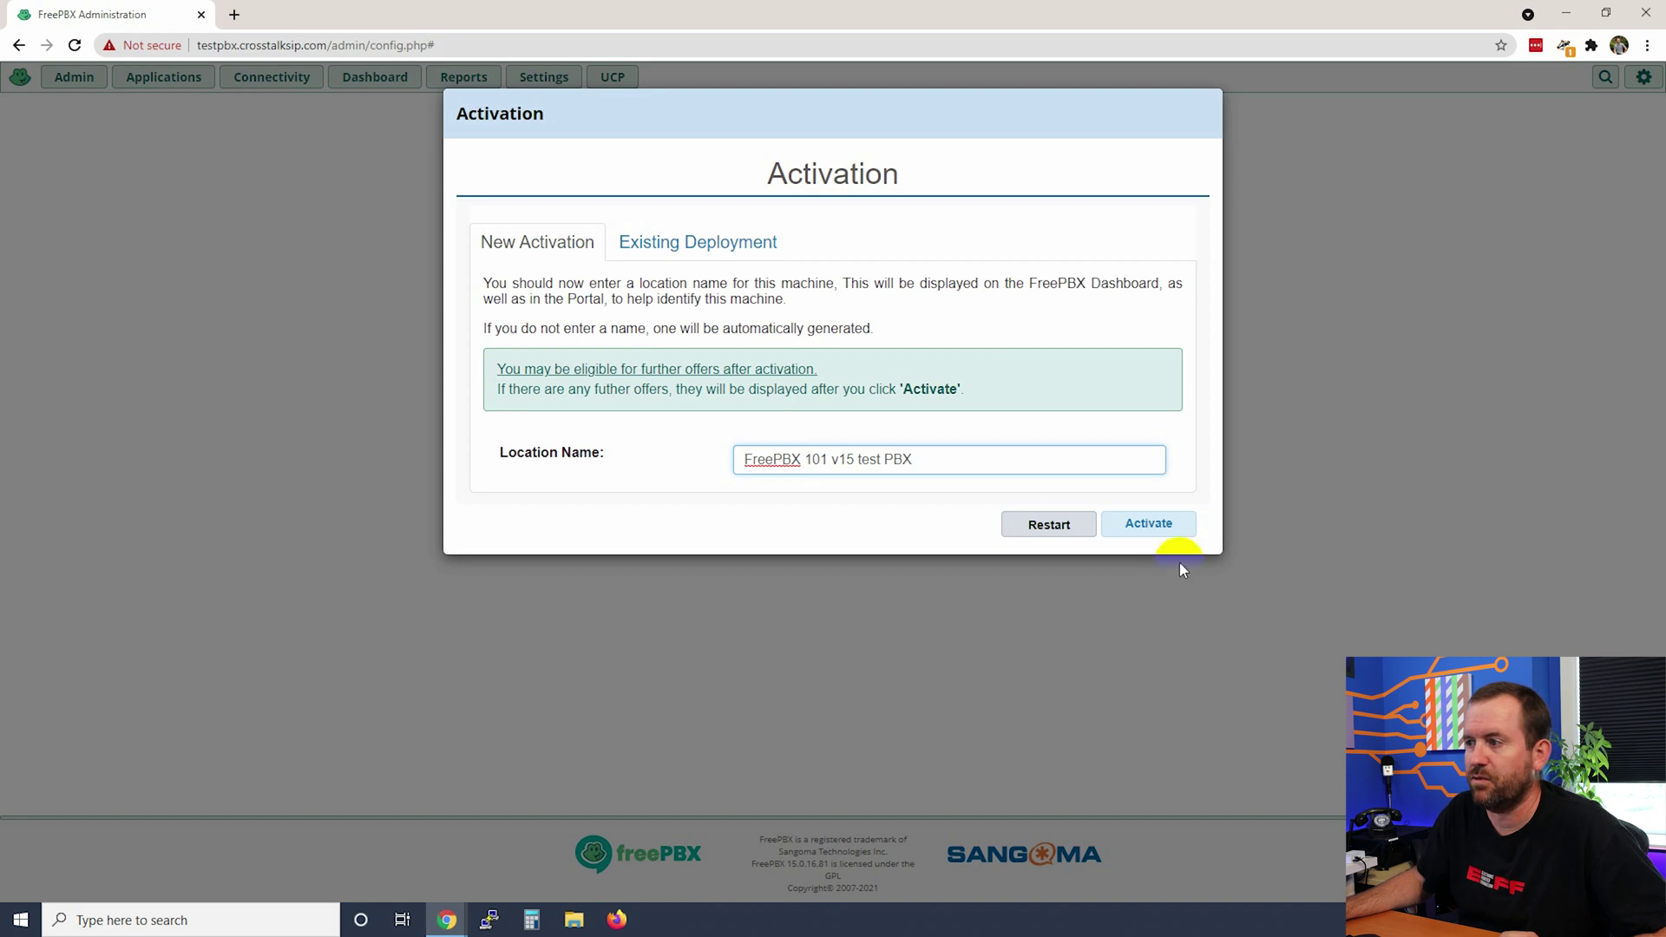
click(1145, 524)
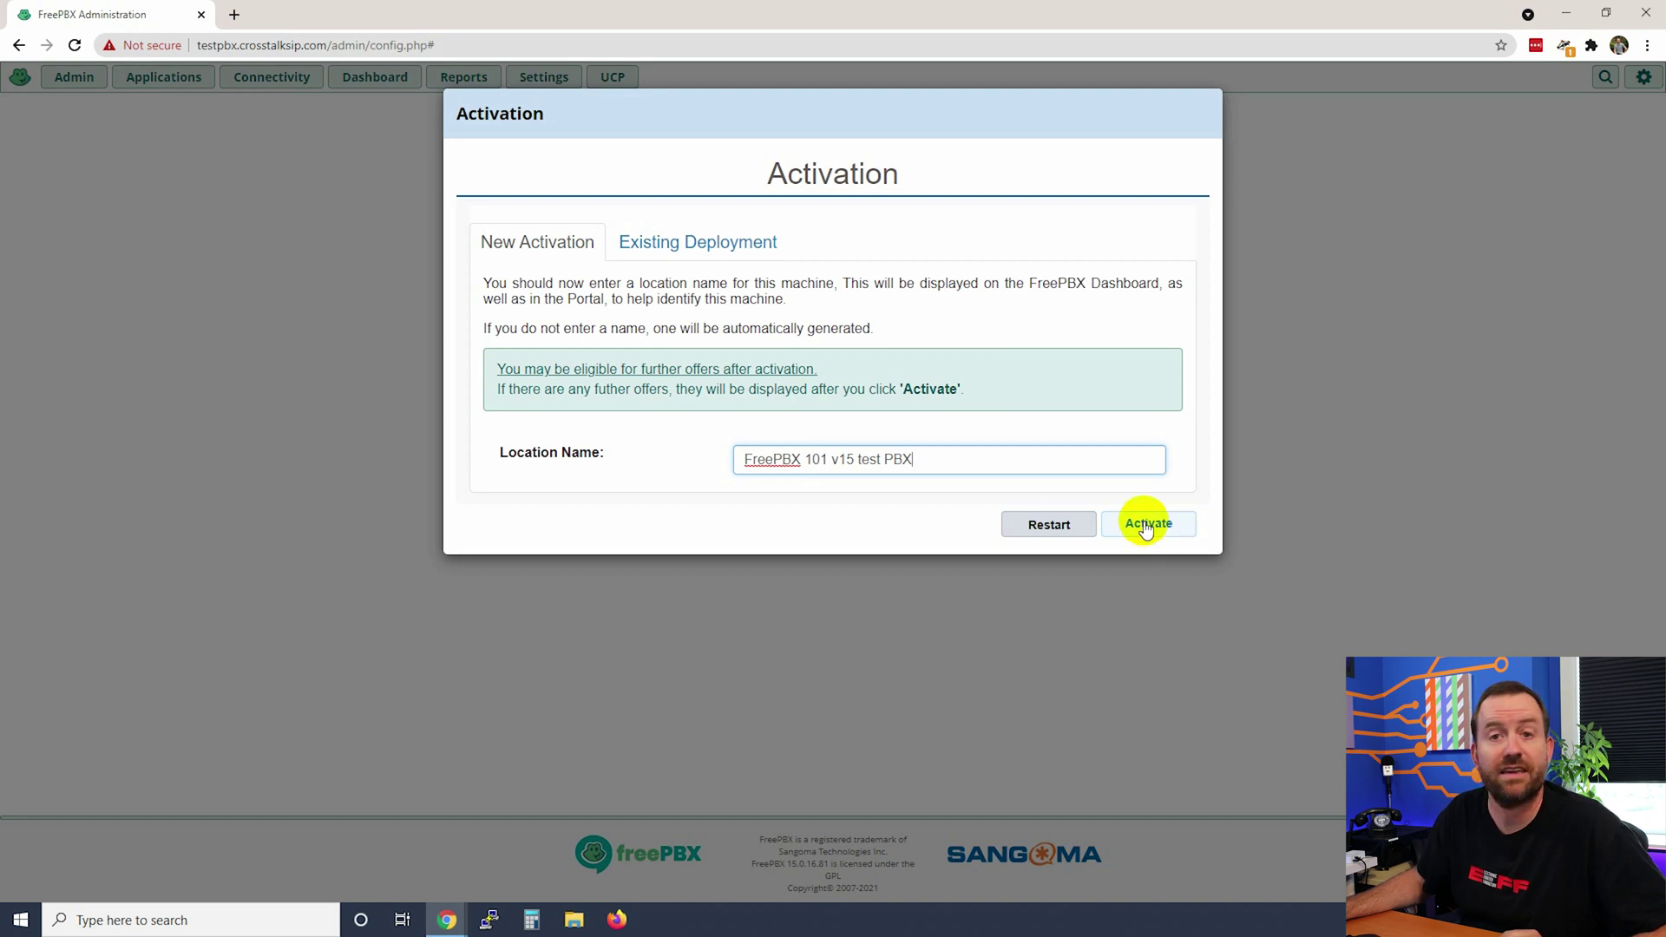
click(1096, 684)
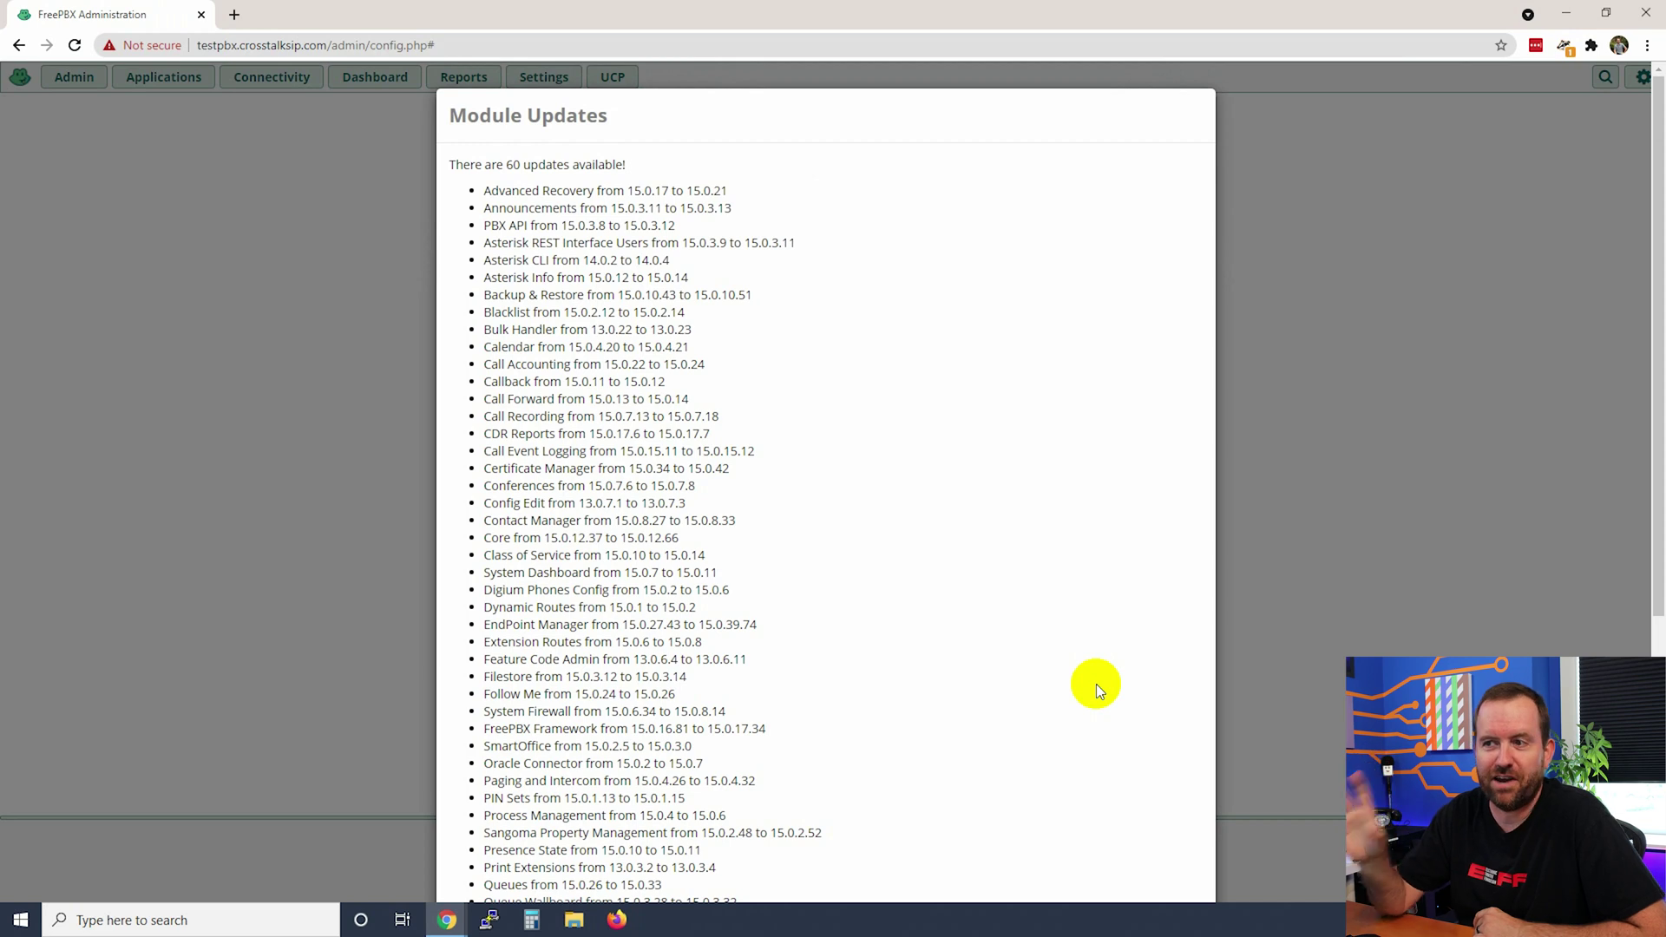
- Scroll past the 60 available module updates and skip them for now
scroll(1267, 570, down, 3)
scroll(1307, 549, down, 3)
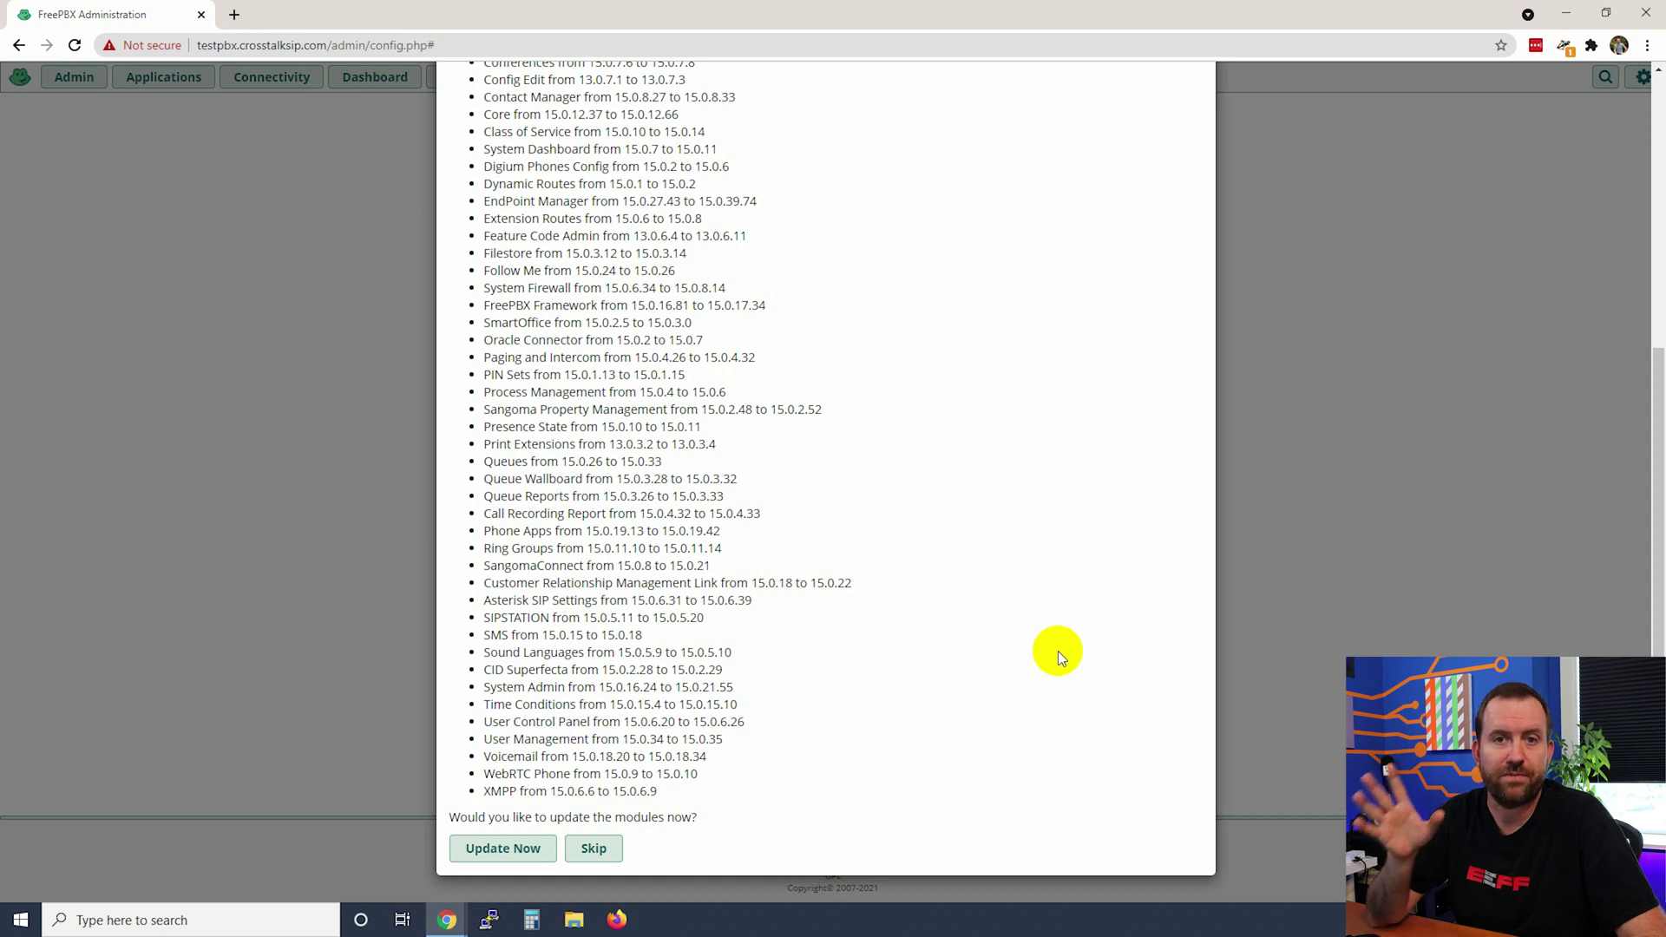
click(594, 849)
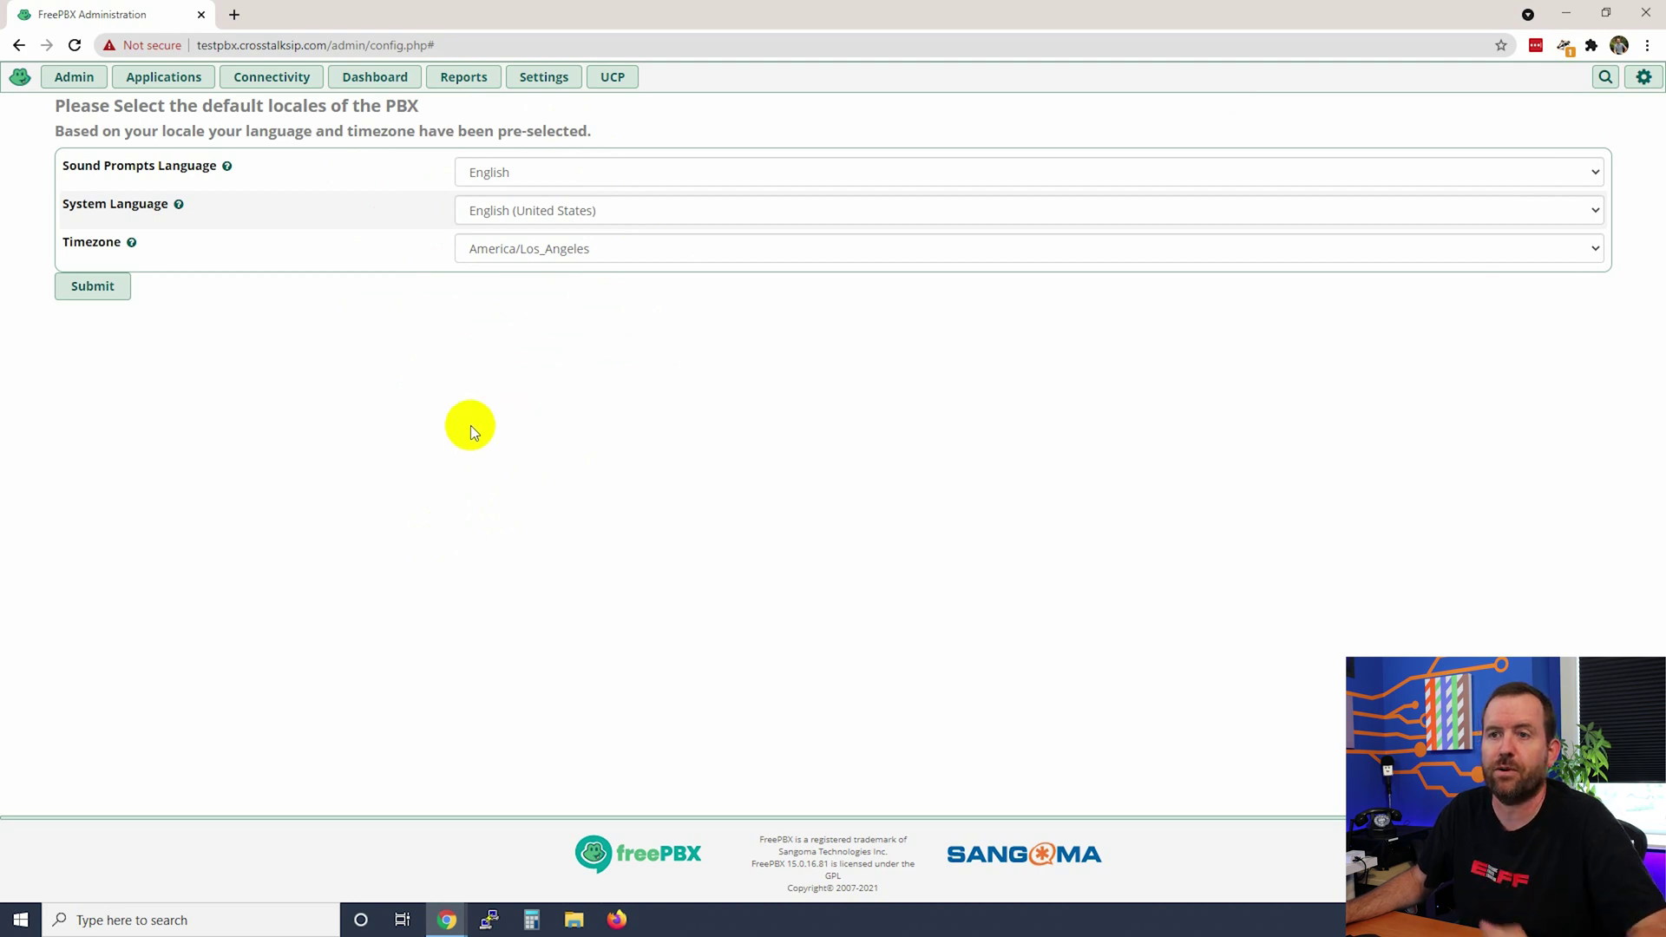
- Submit the locales unchanged: English prompts, English (United States) language, America/Los_Angeles timezone
click(93, 289)
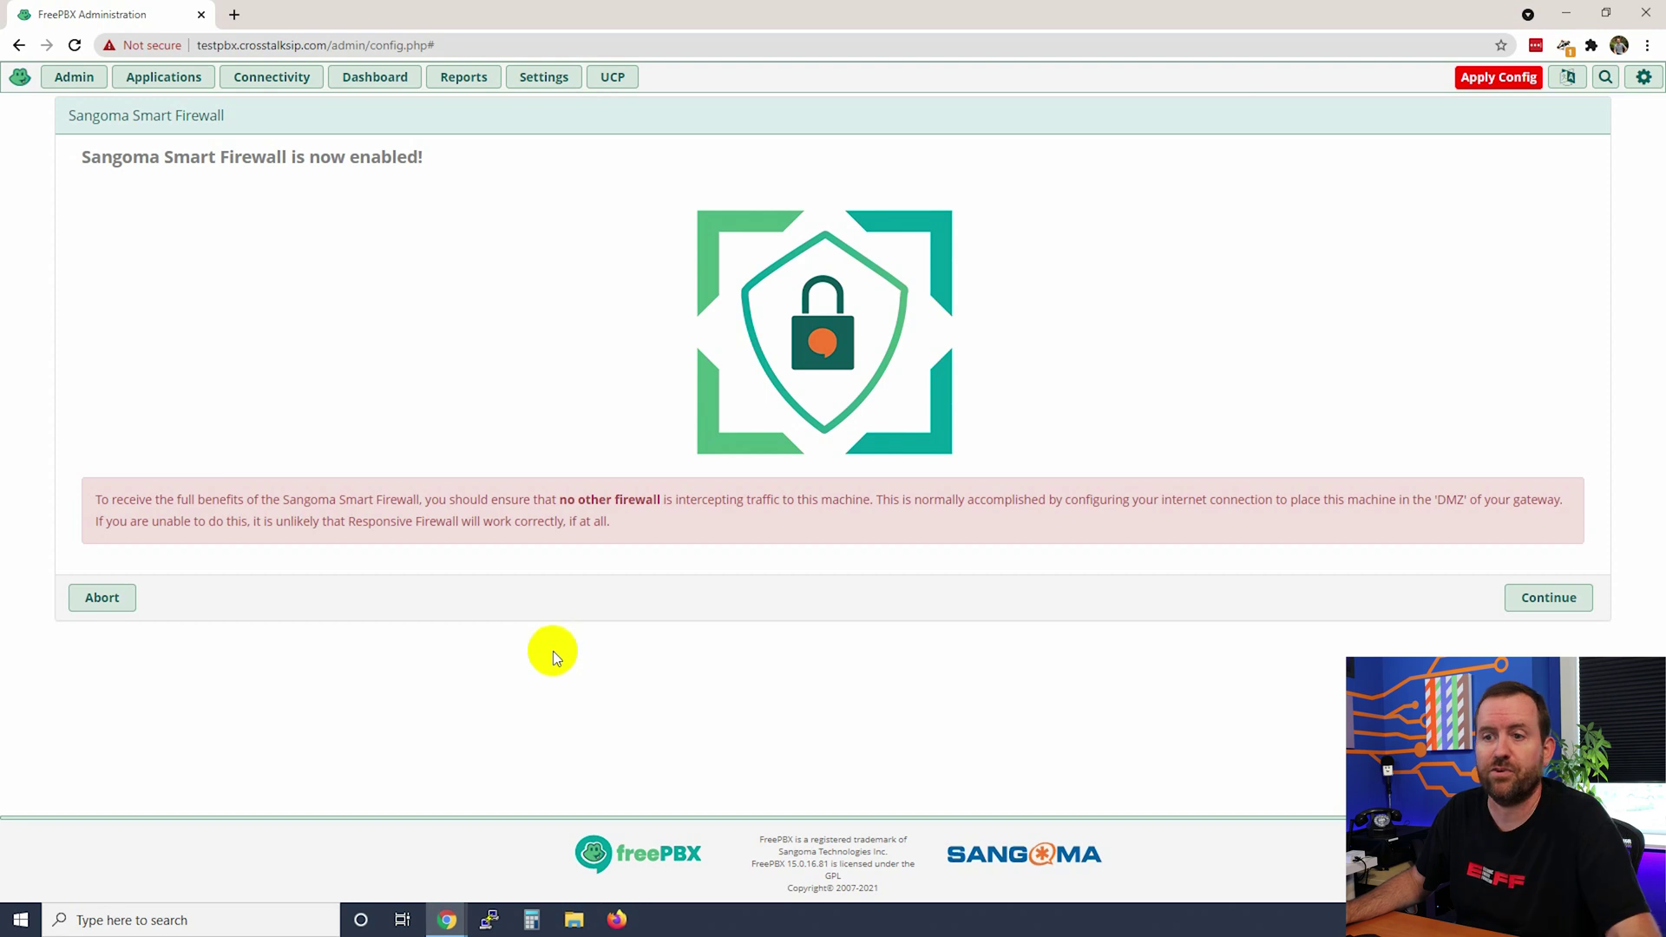
- Continue into the Smart Firewall wizard and answer Yes to trusting the current client
click(1549, 597)
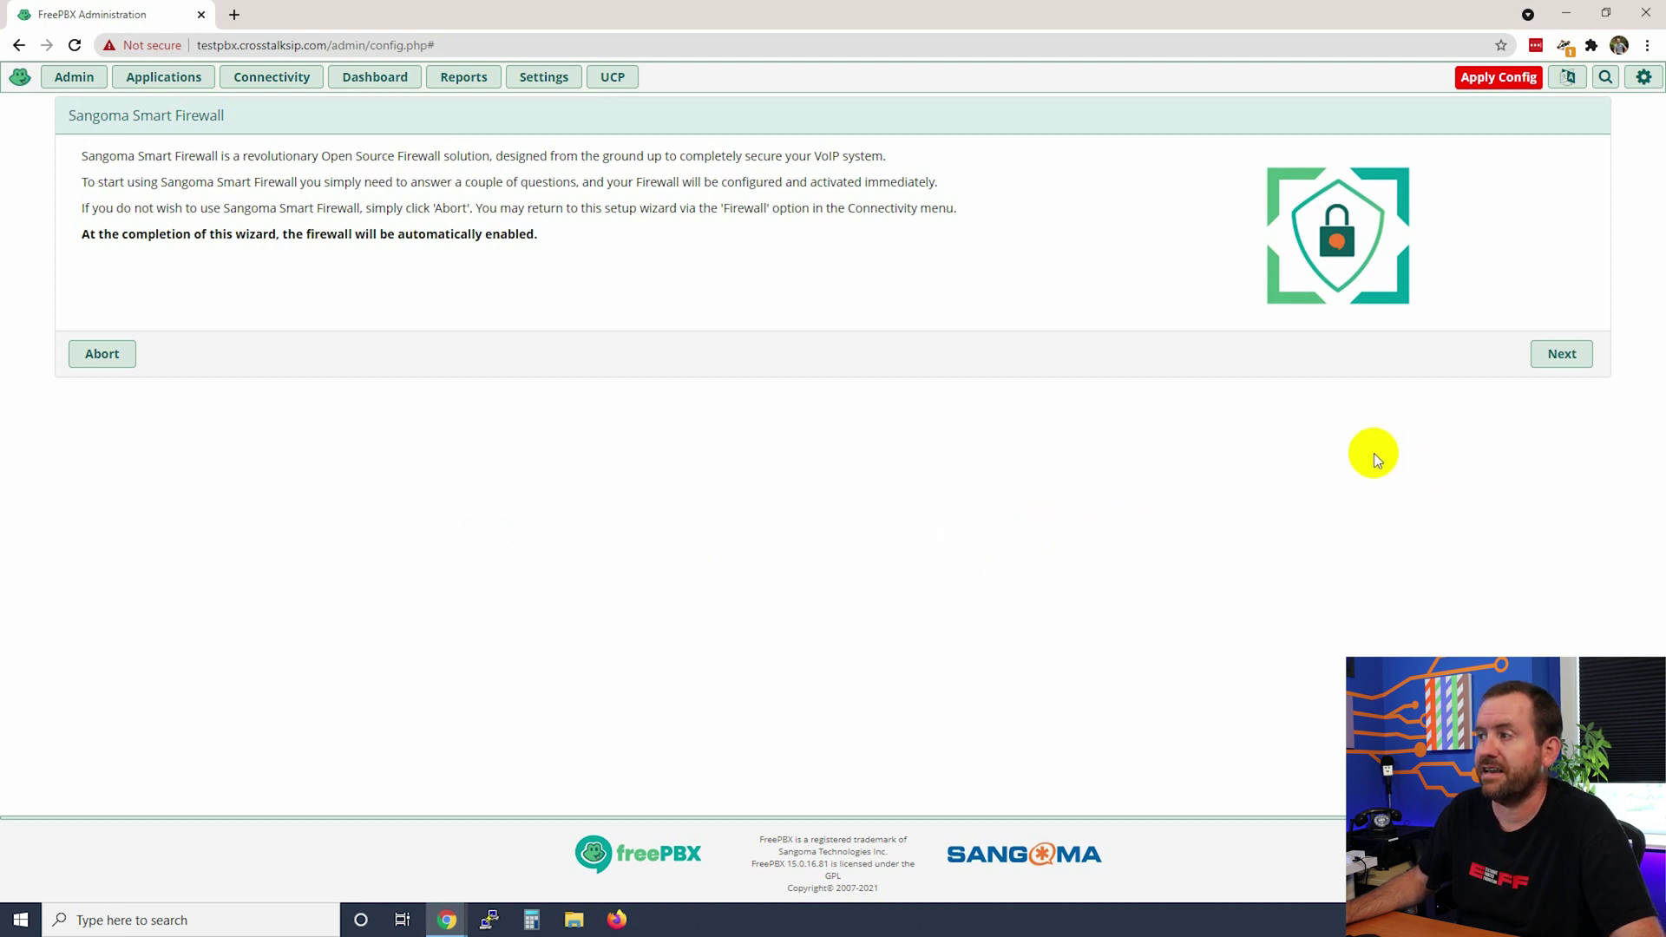
click(1562, 354)
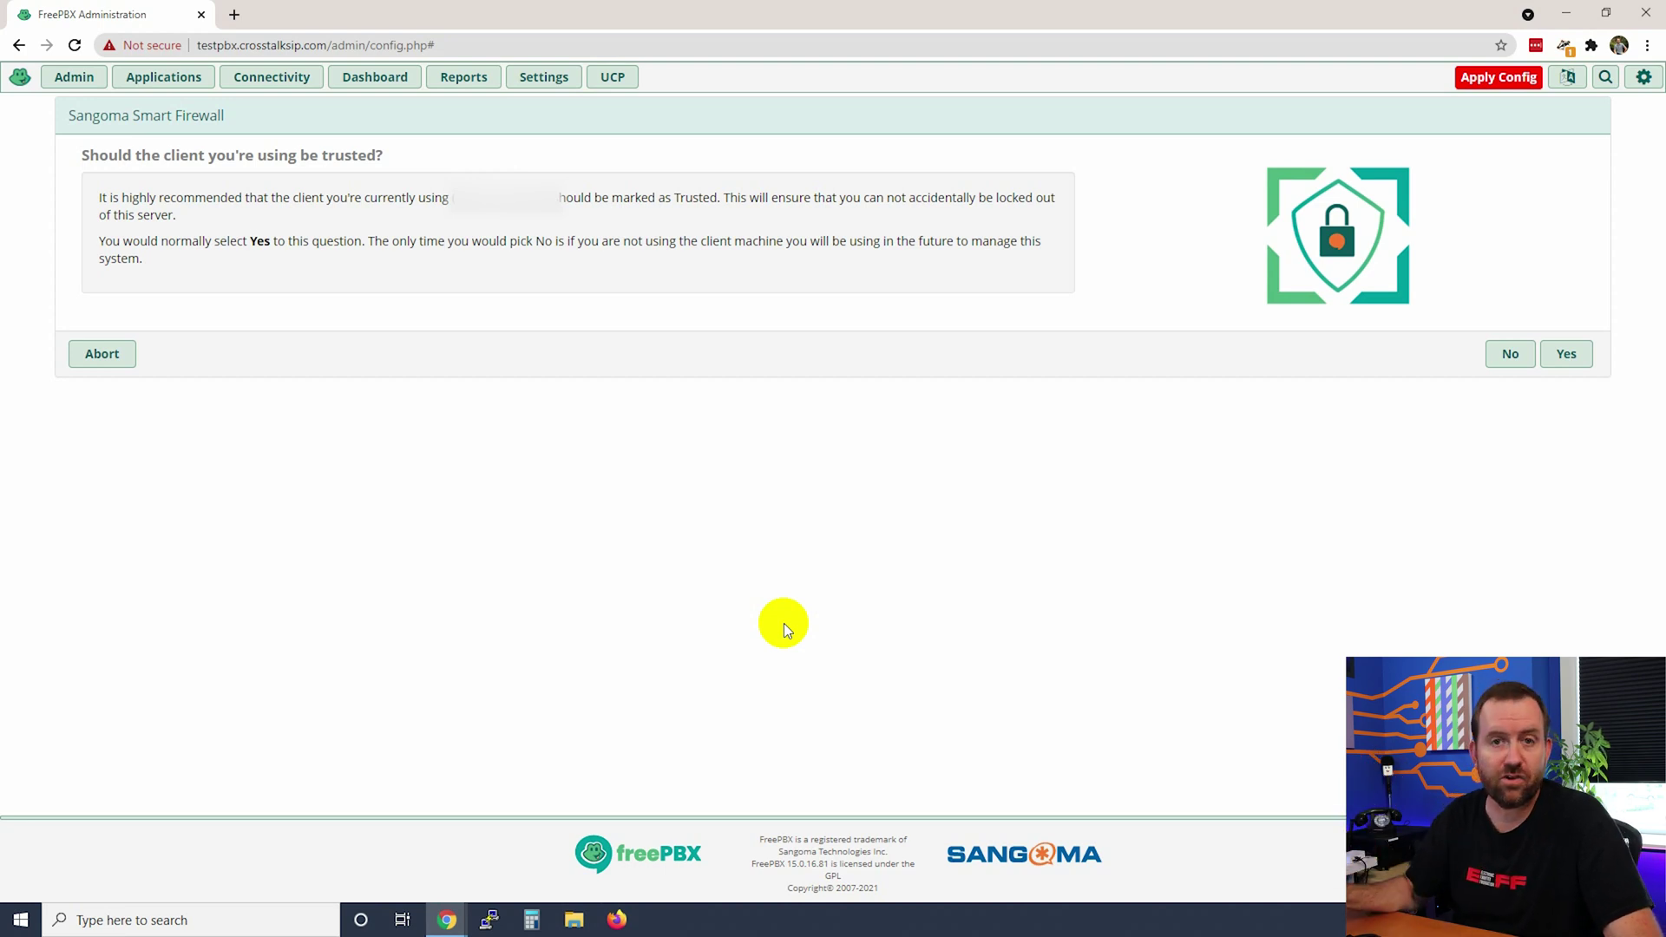
click(1564, 354)
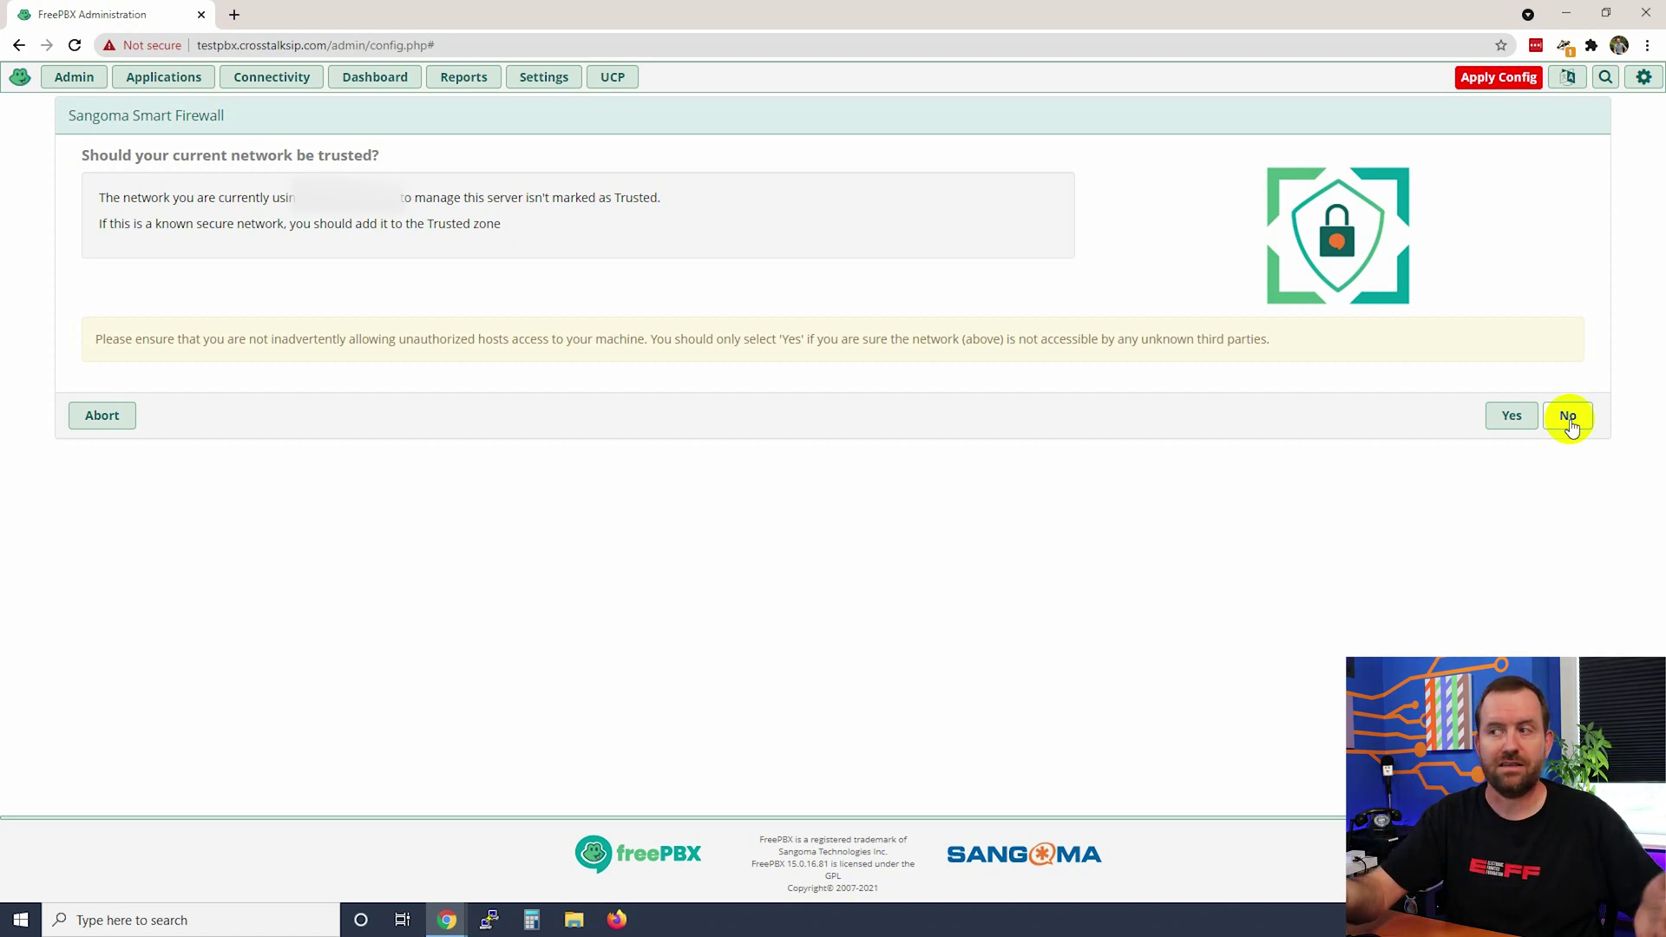
- Leave the current network untrusted and turn on the Responsive Firewall
click(1568, 417)
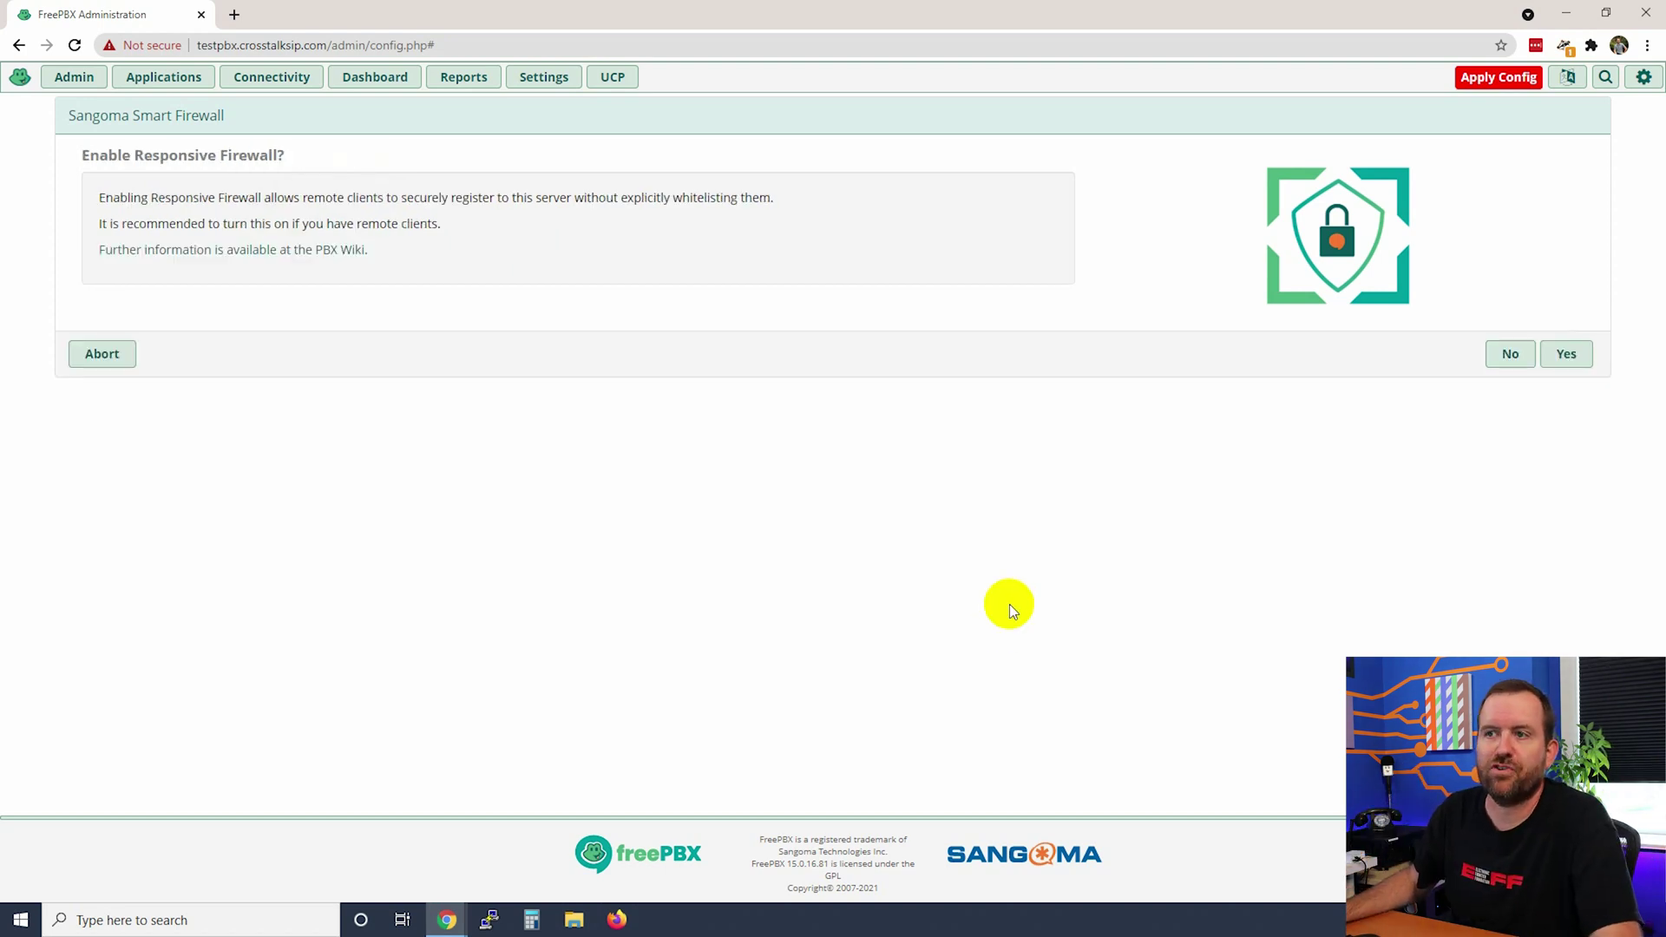
click(1566, 356)
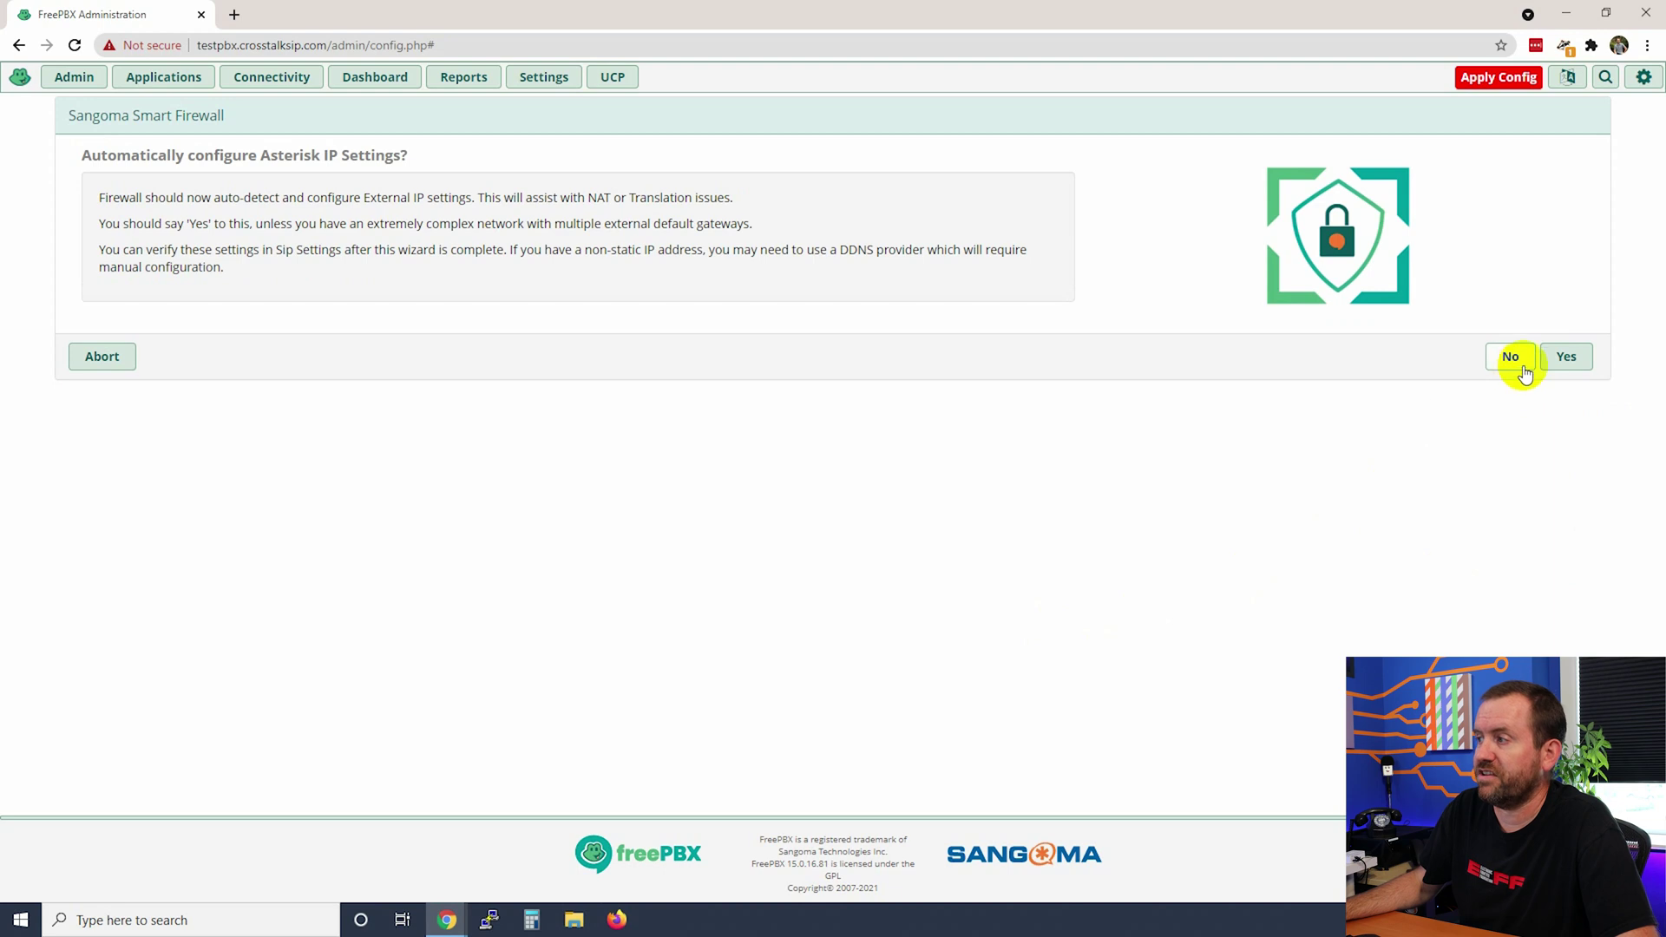
- Allow automatic Asterisk IP configuration, skip the SIPStation free trial, and apply the pending config
click(1566, 356)
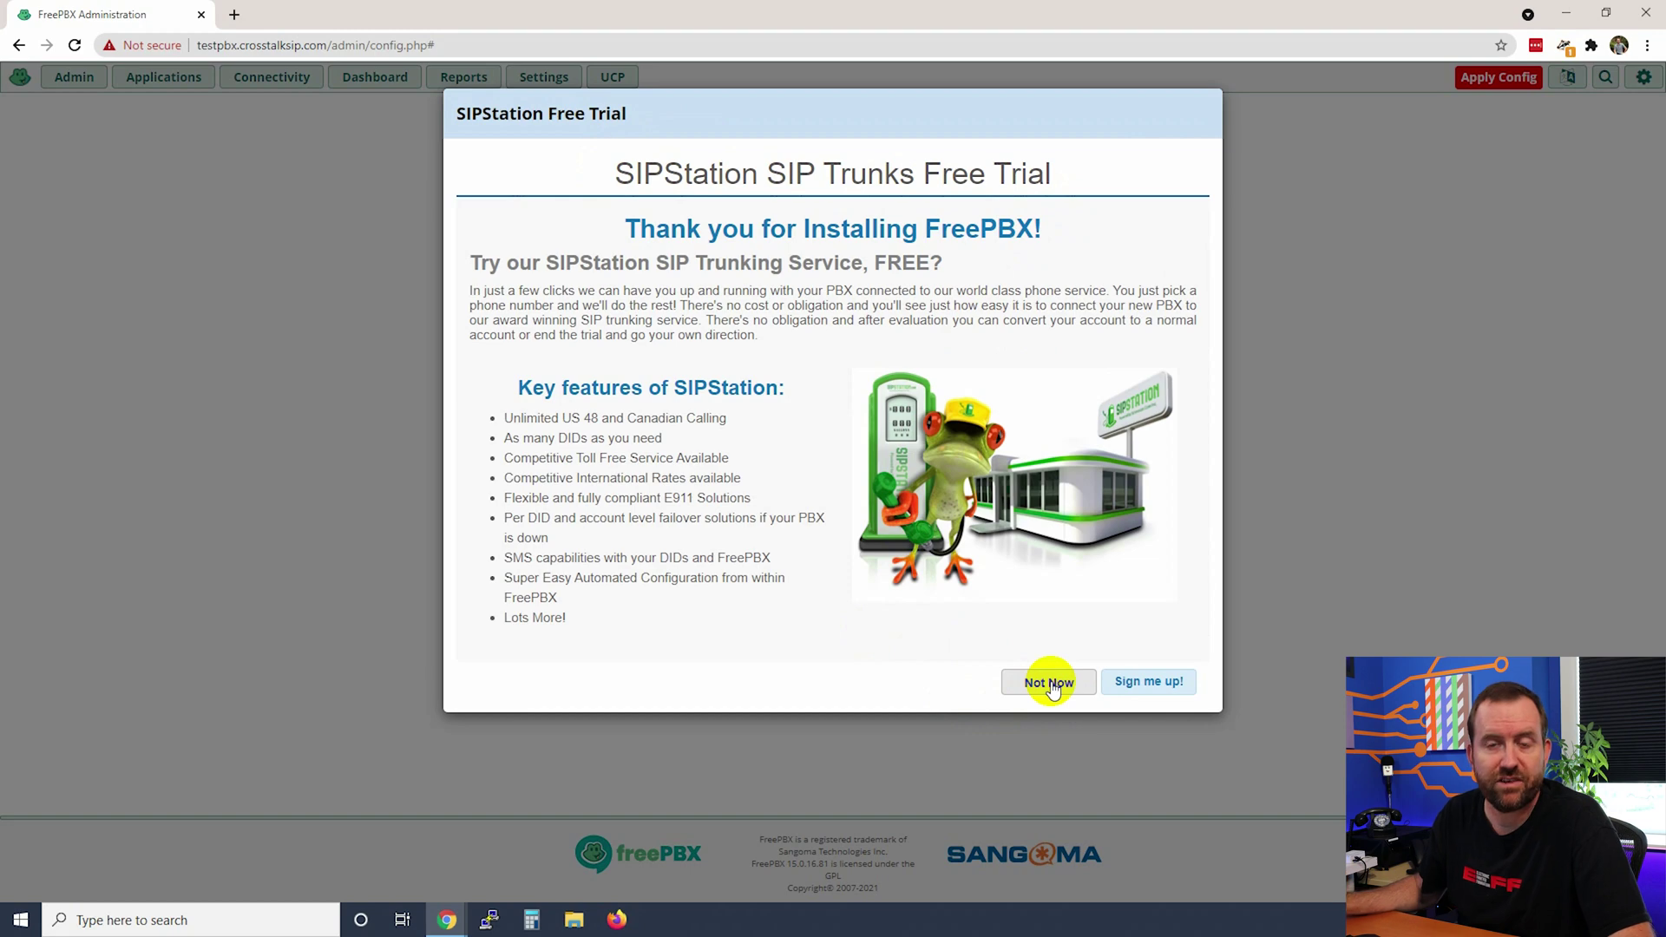
click(1051, 684)
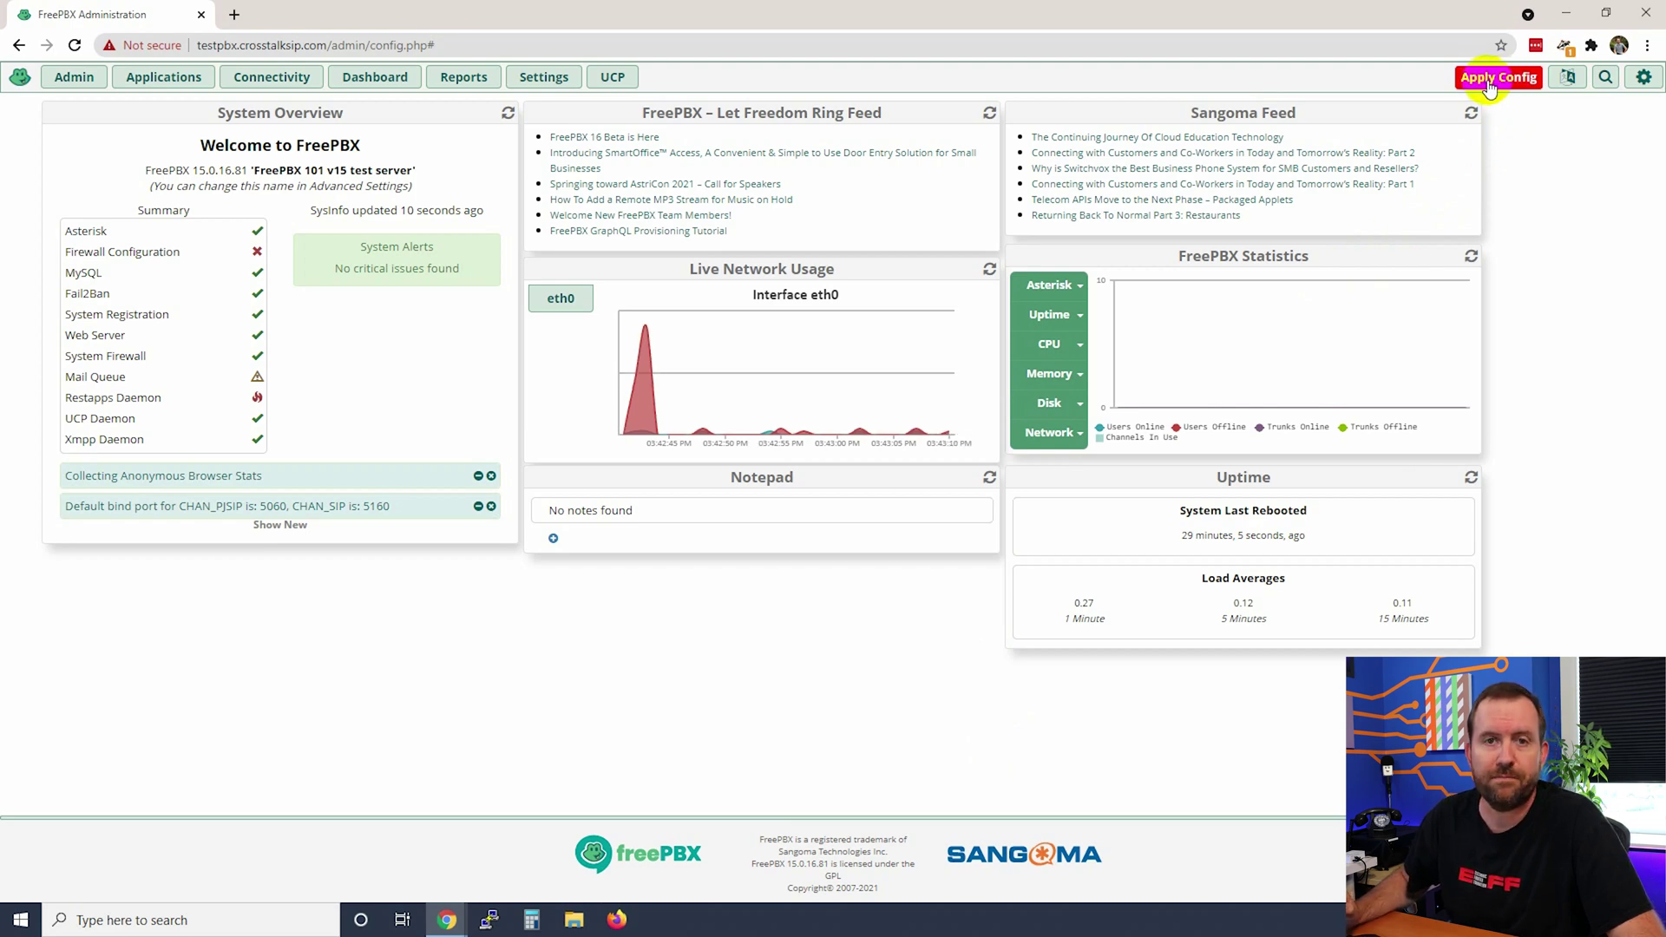
click(1489, 85)
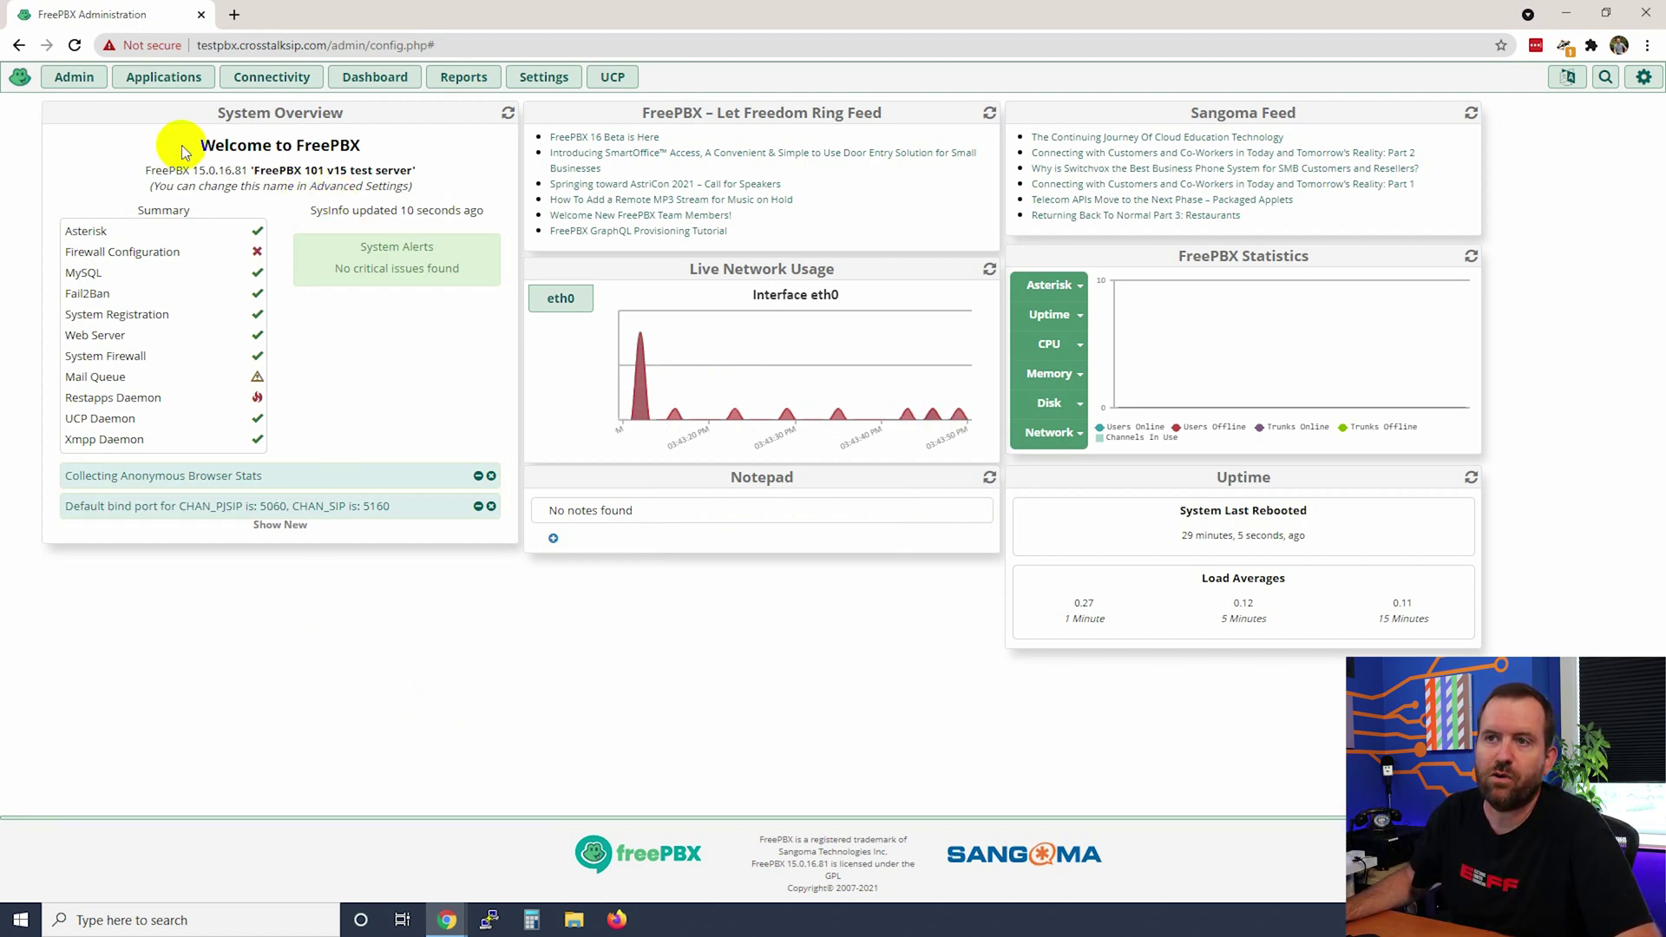
- Highlight the 'Welcome to FreePBX' heading on the dashboard
drag(178, 142, 373, 143)
click(380, 306)
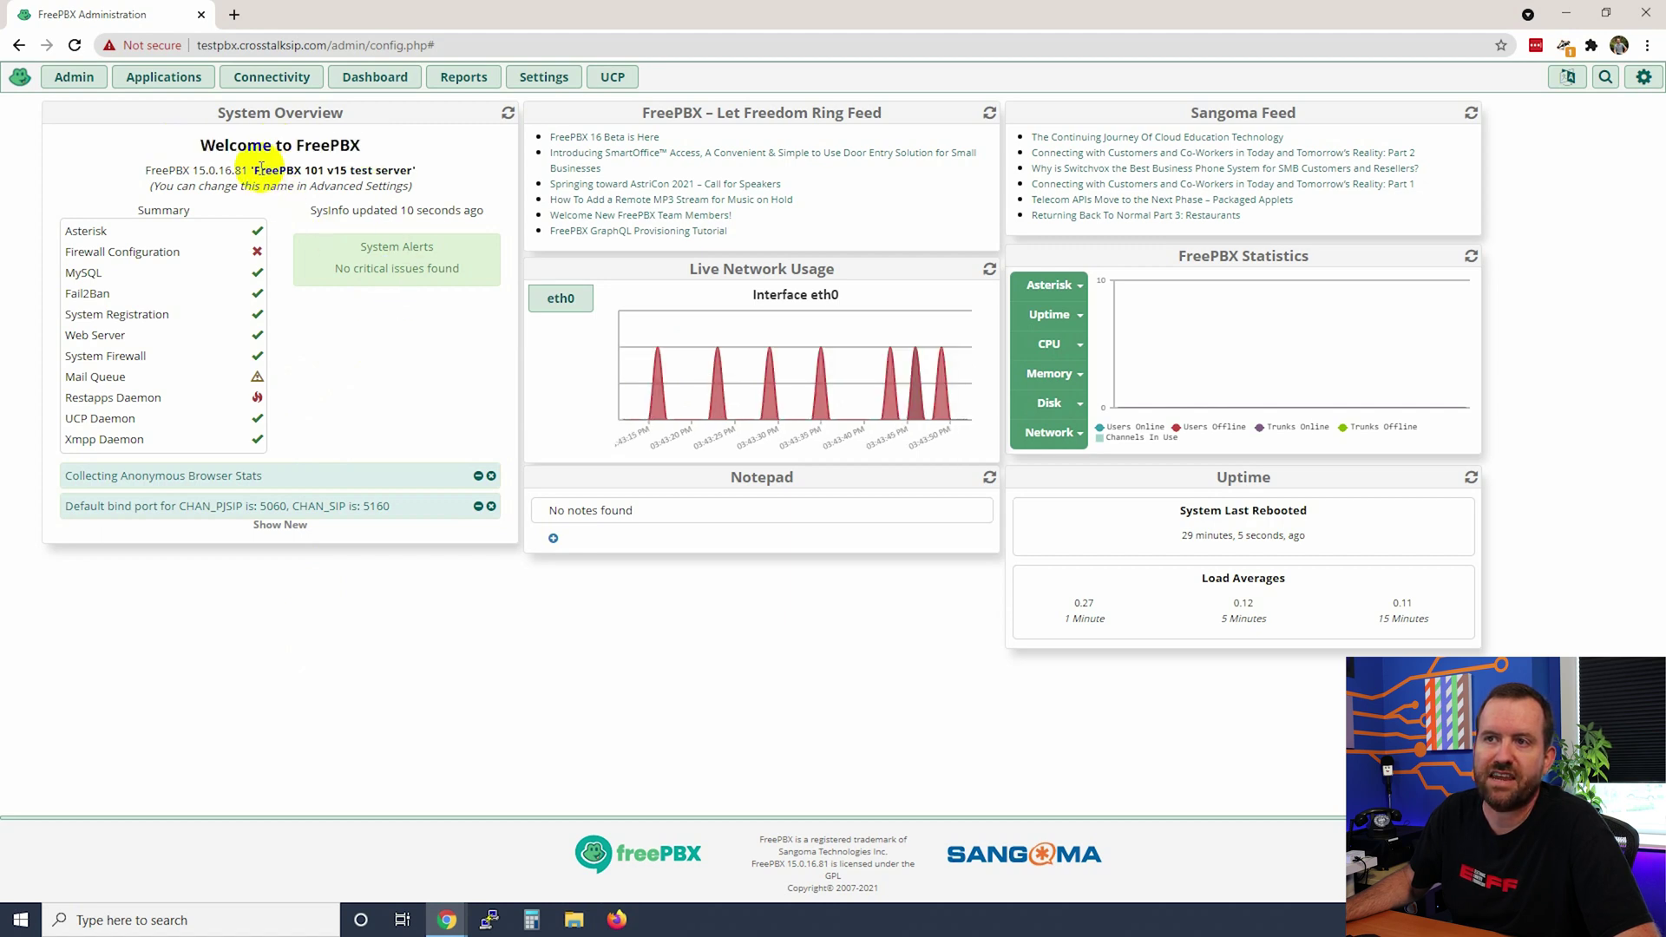
drag(254, 170, 408, 171)
click(369, 364)
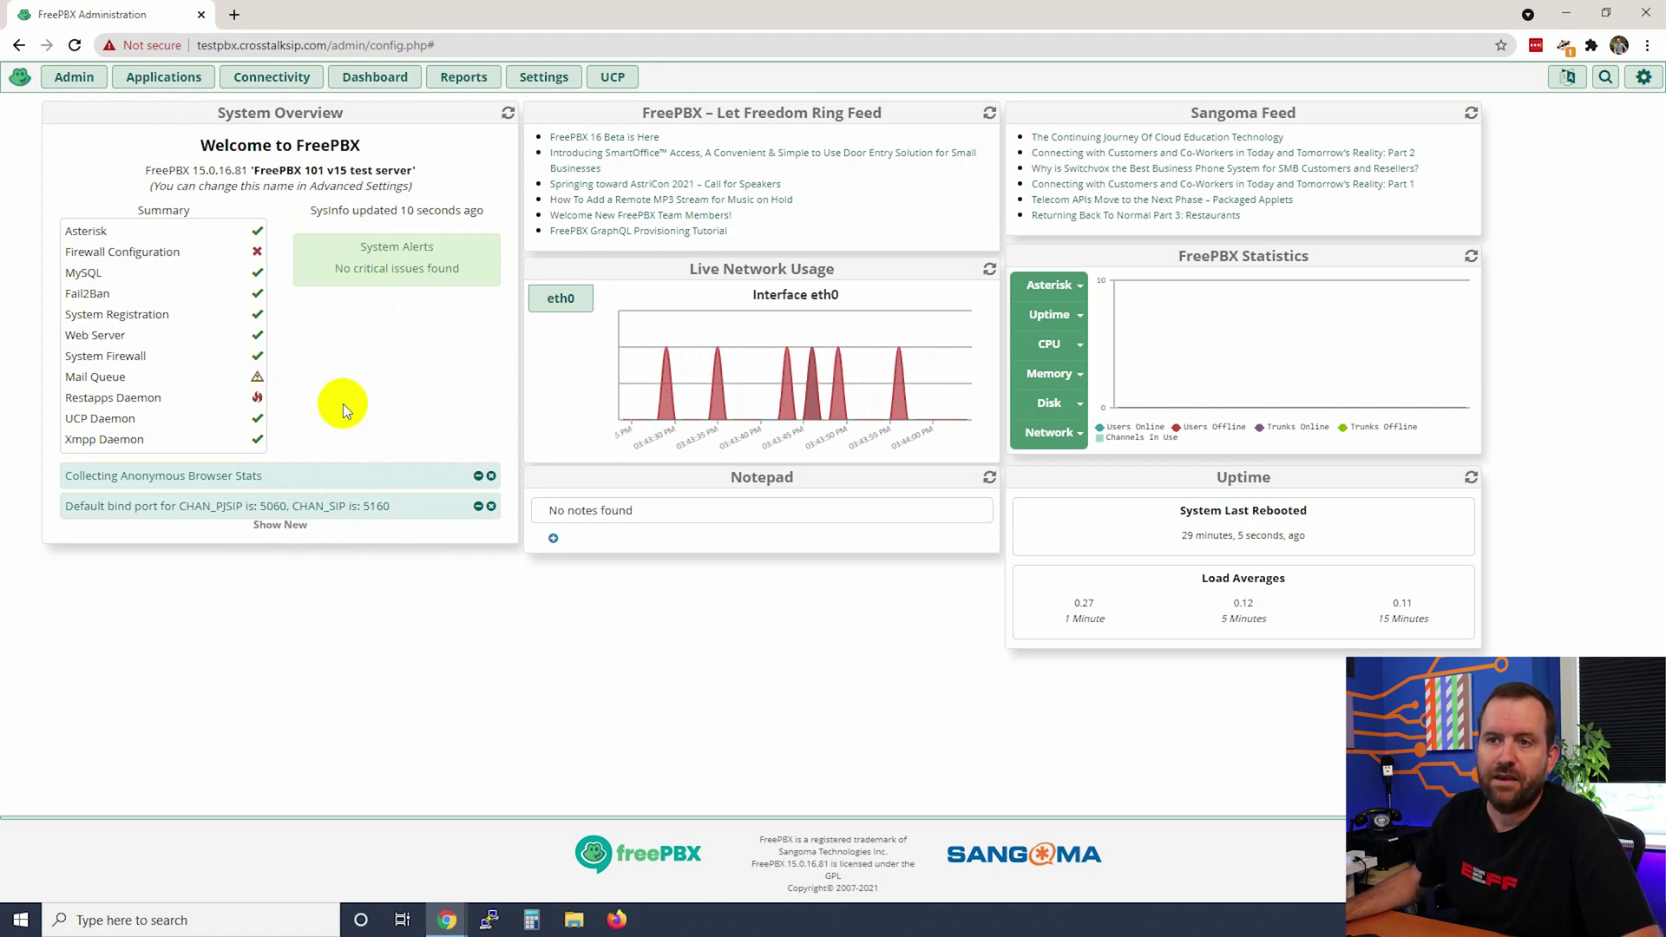
mouse_move(256, 252)
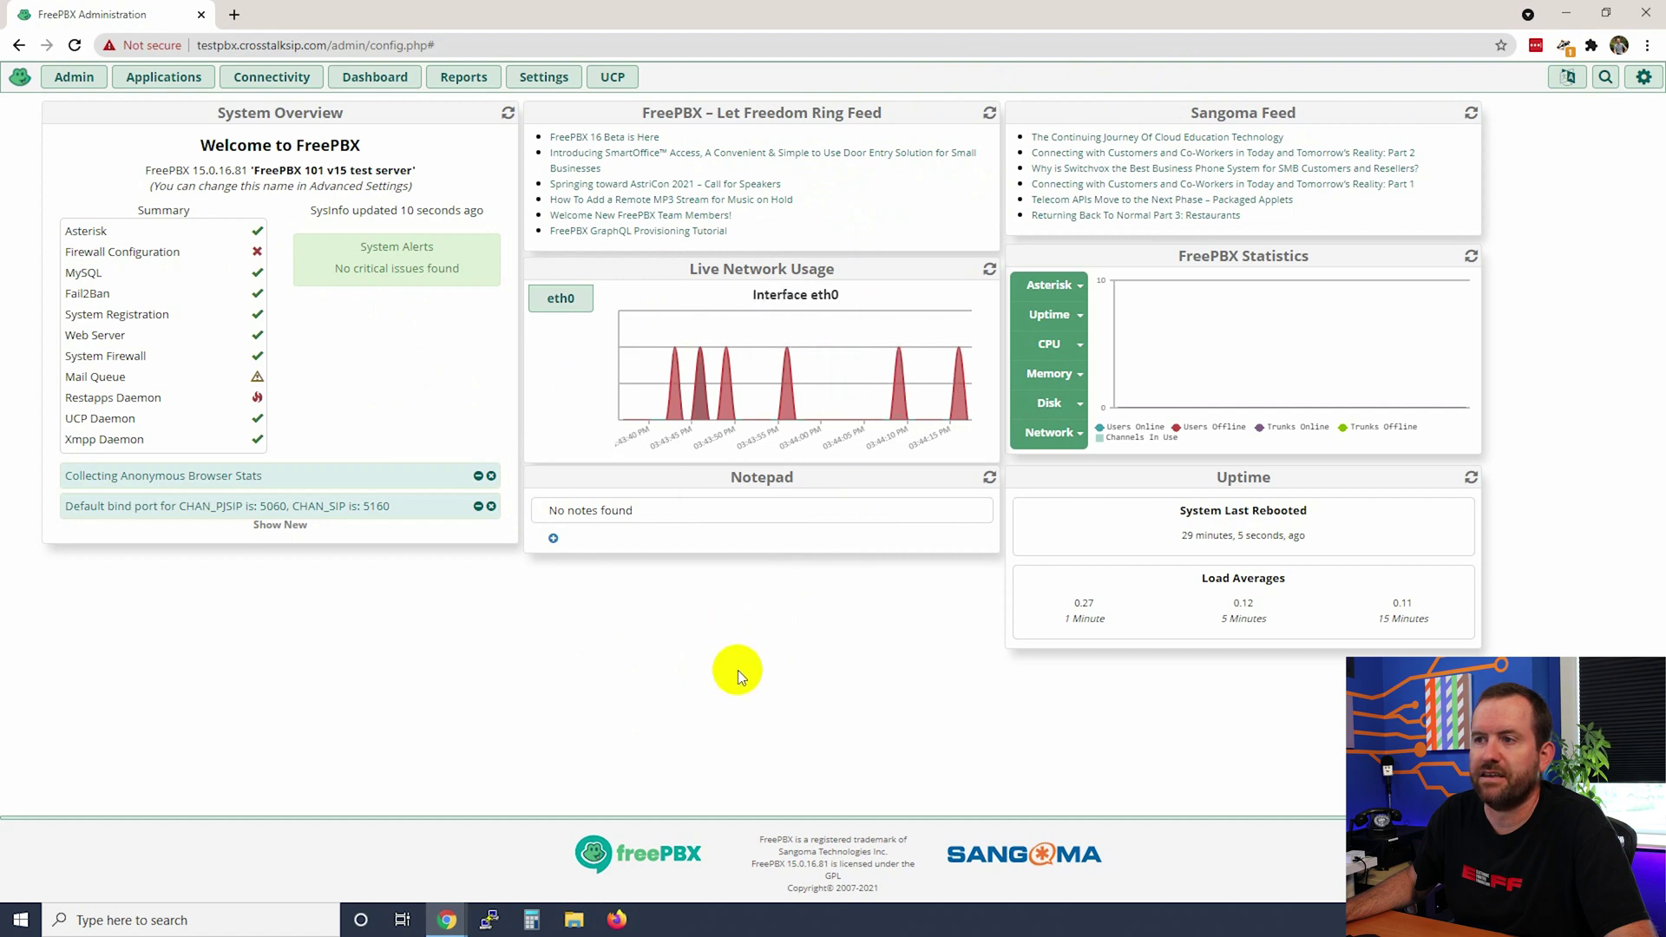
mouse_move(779, 371)
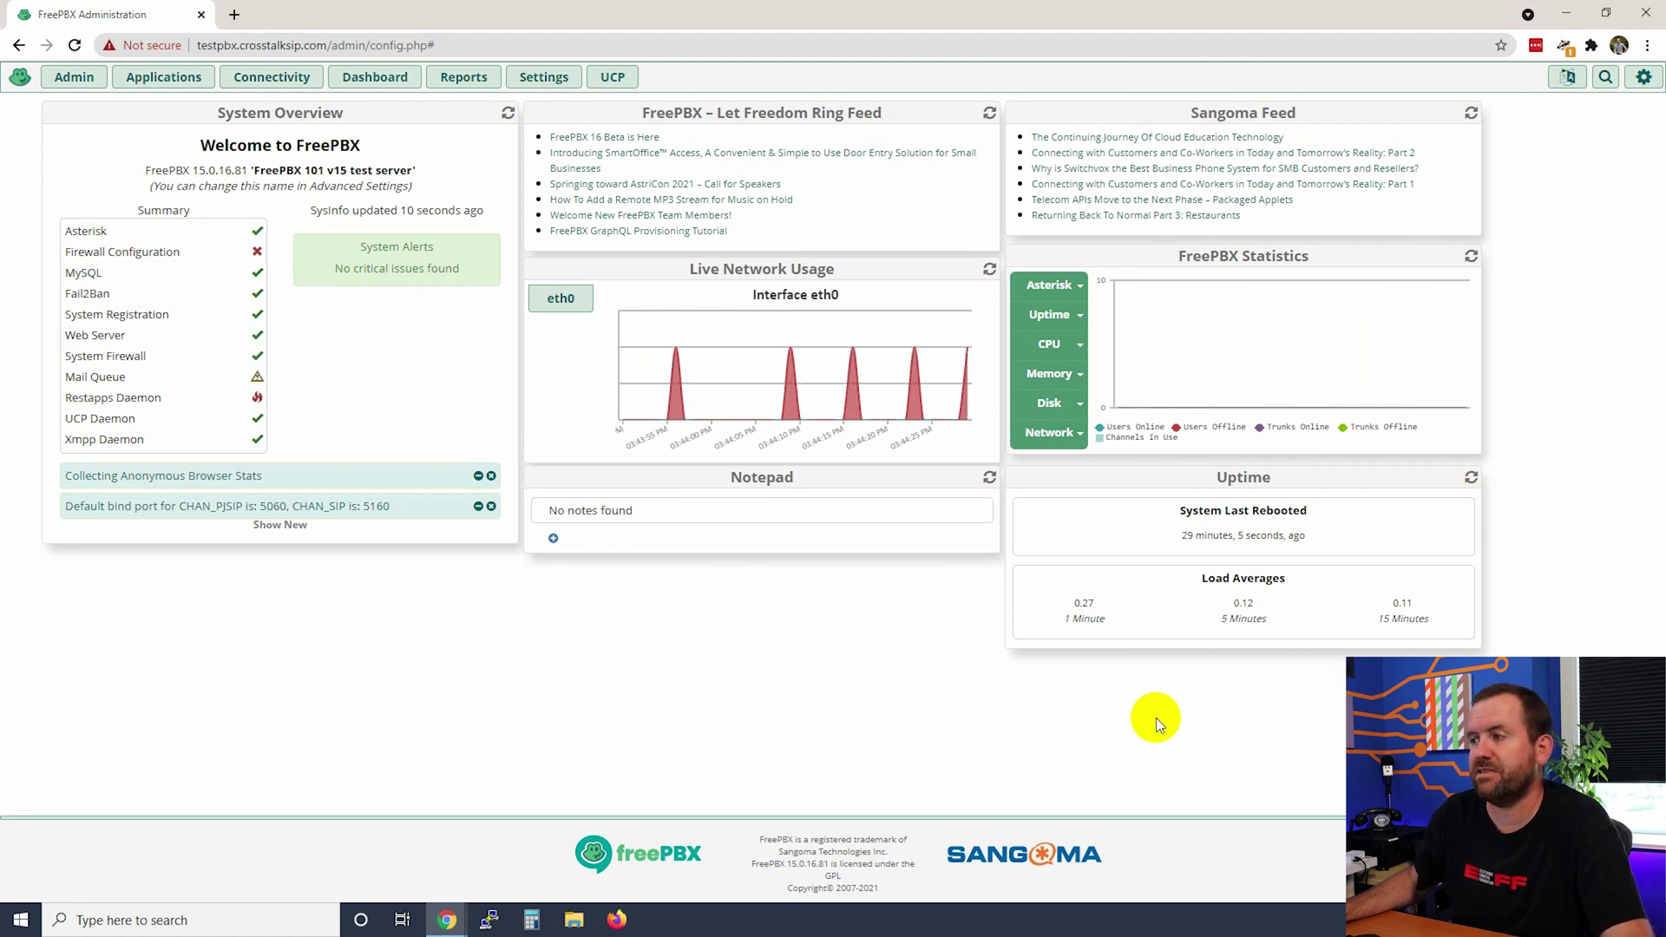
drag(1163, 538, 1332, 531)
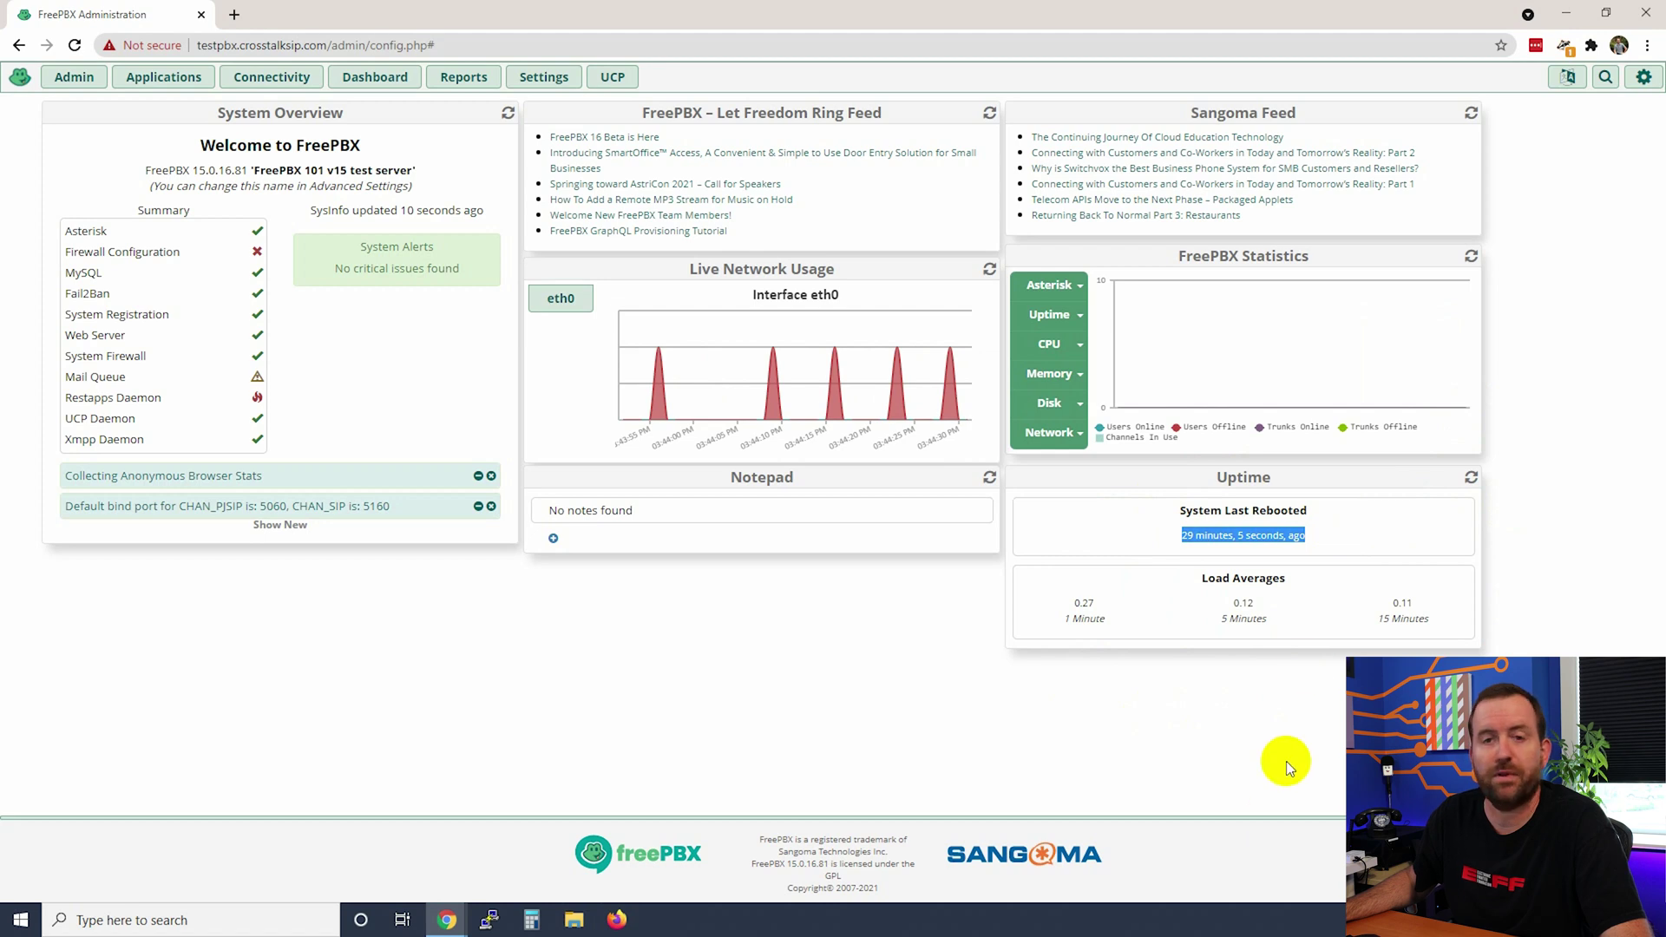
drag(1047, 604, 1442, 618)
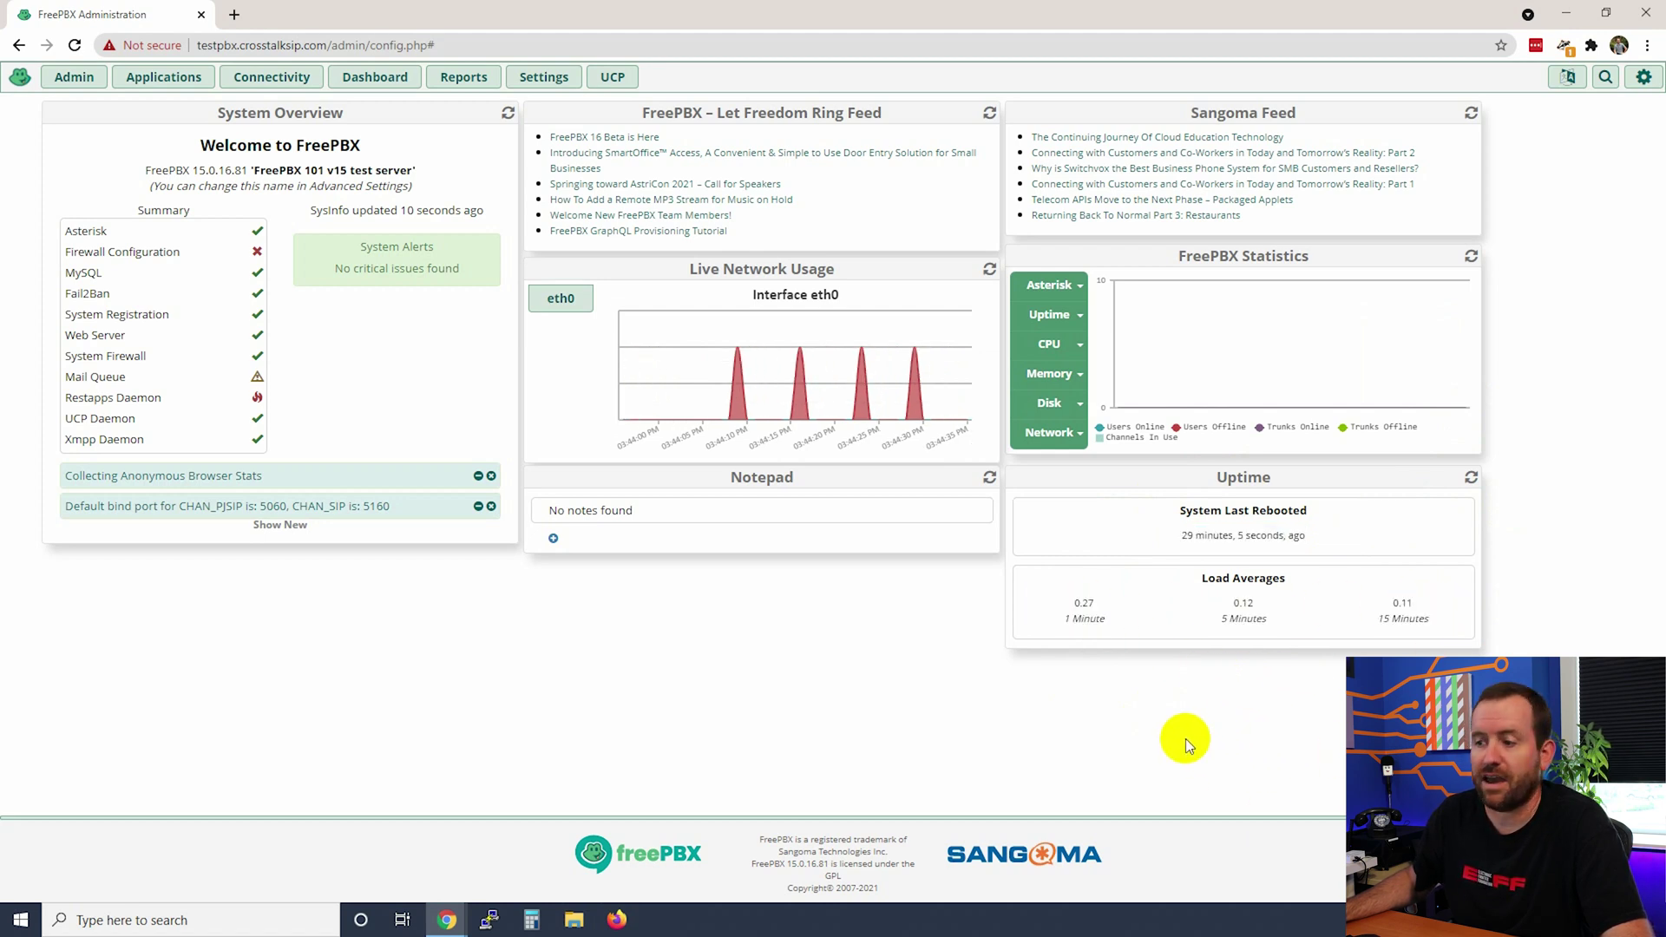